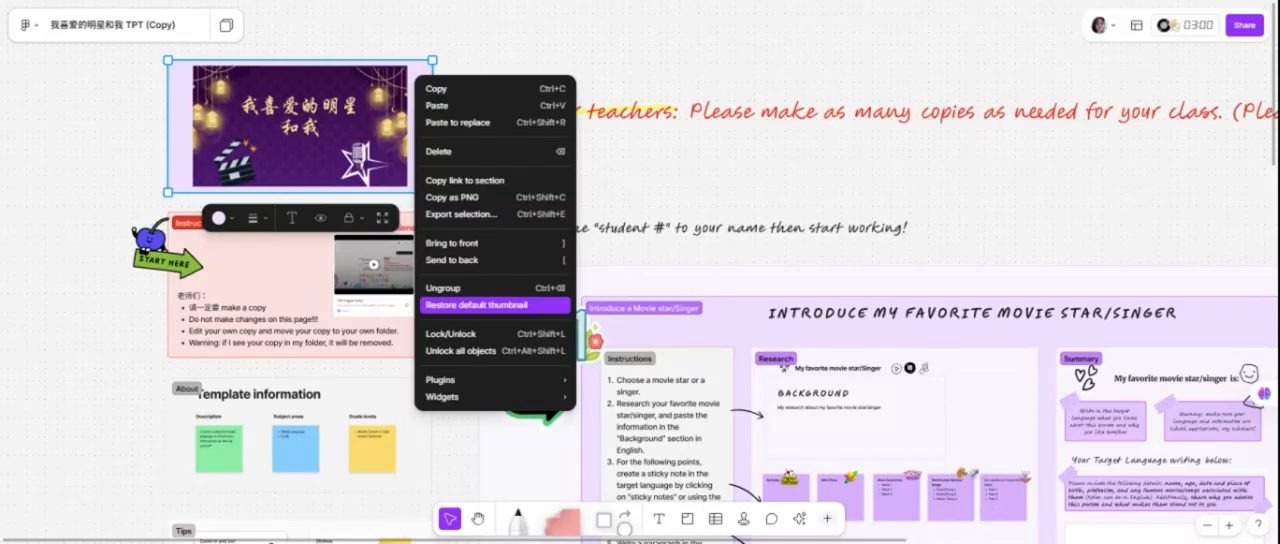
Dismiss the cover thumbnail's context menu and review the Instructions to teachers section.
left_click(90, 118)
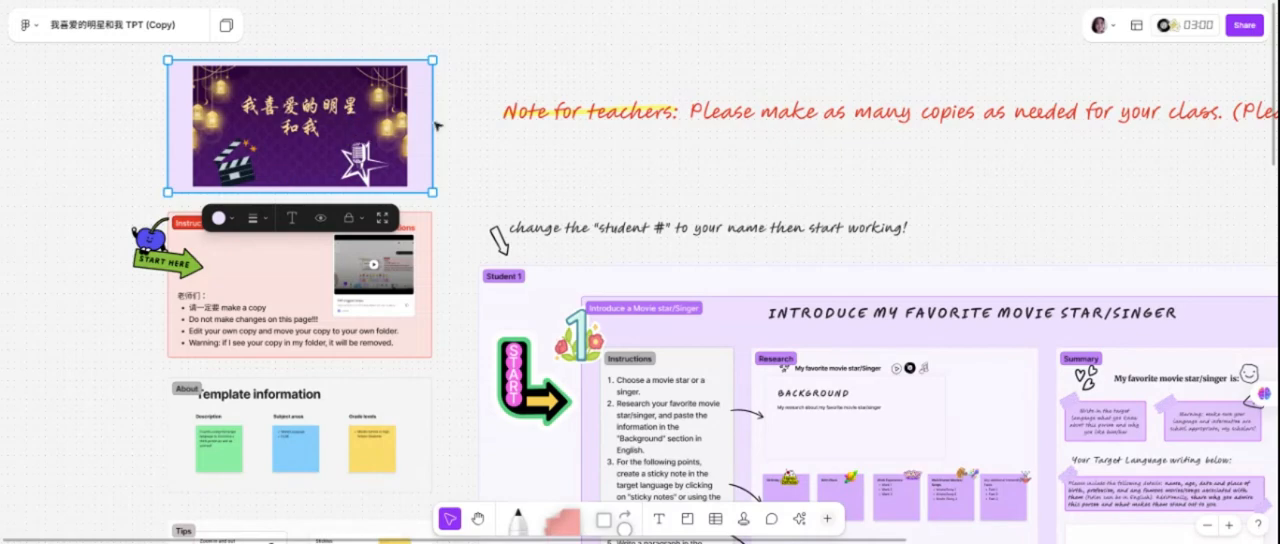
left_click(430, 258)
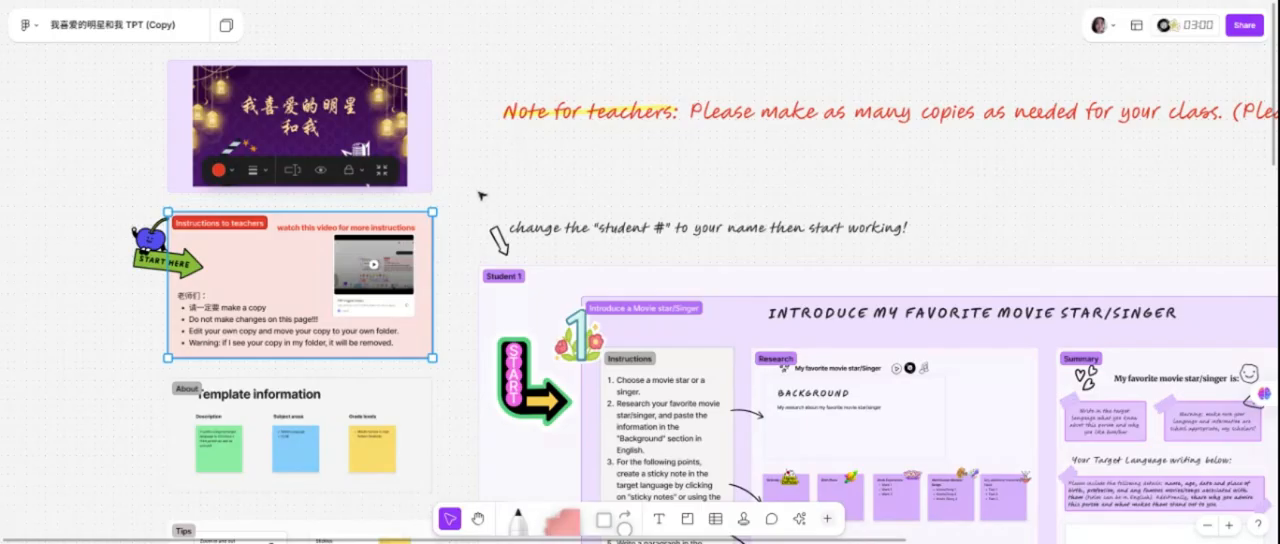
scroll(436, 327, "down", 3)
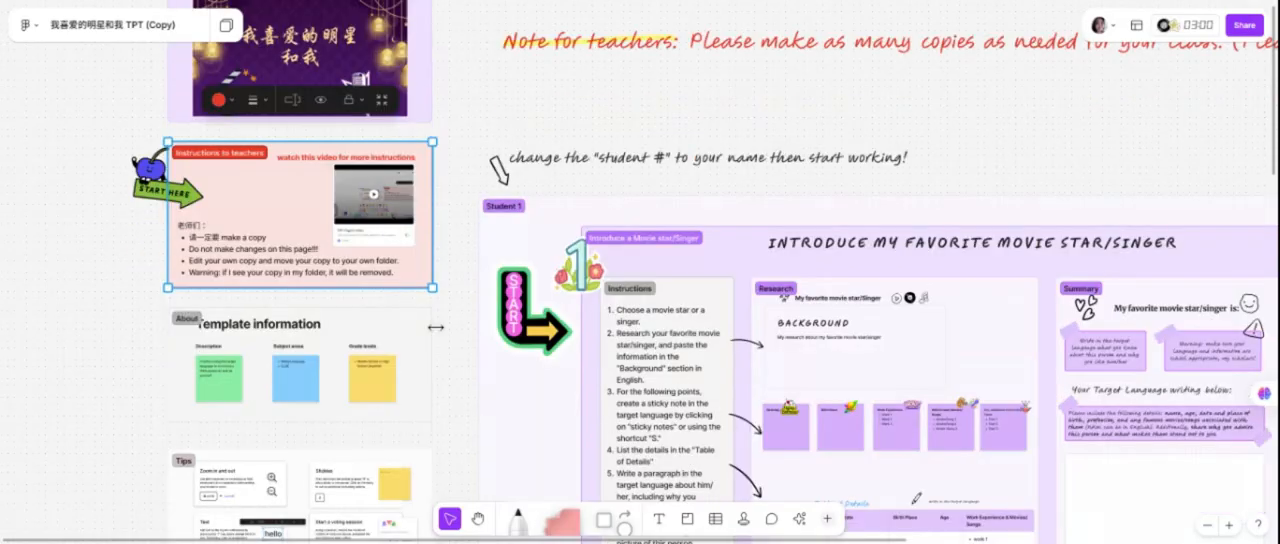
scroll(438, 349, "down", 2)
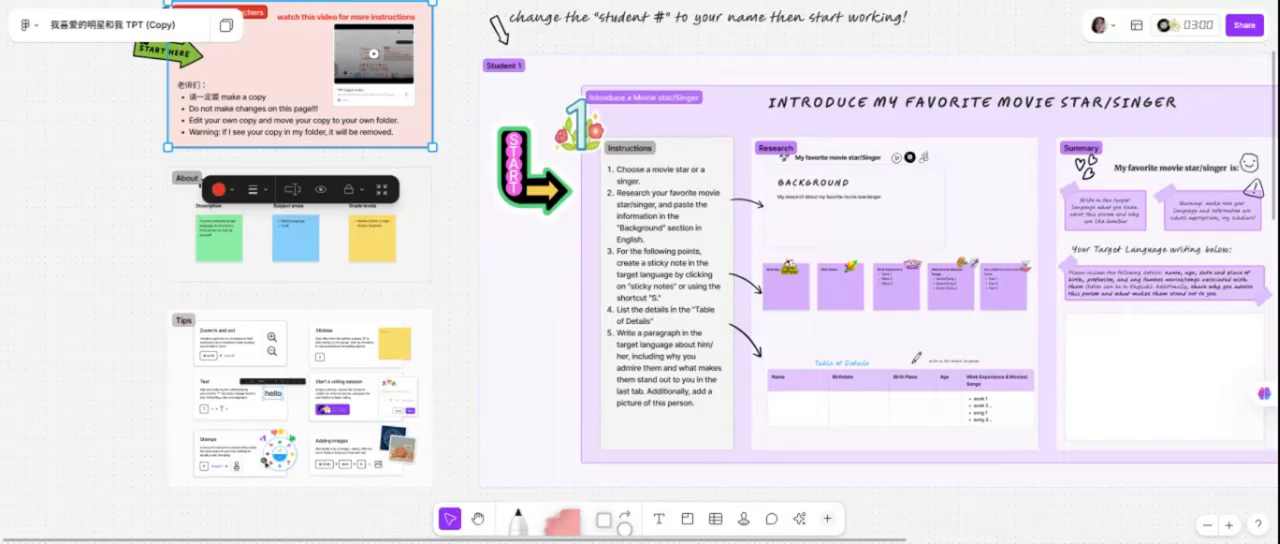
Go through the Tips cards on zooming, stickies, voting sessions, text, stamps and adding images.
left_click(250, 351)
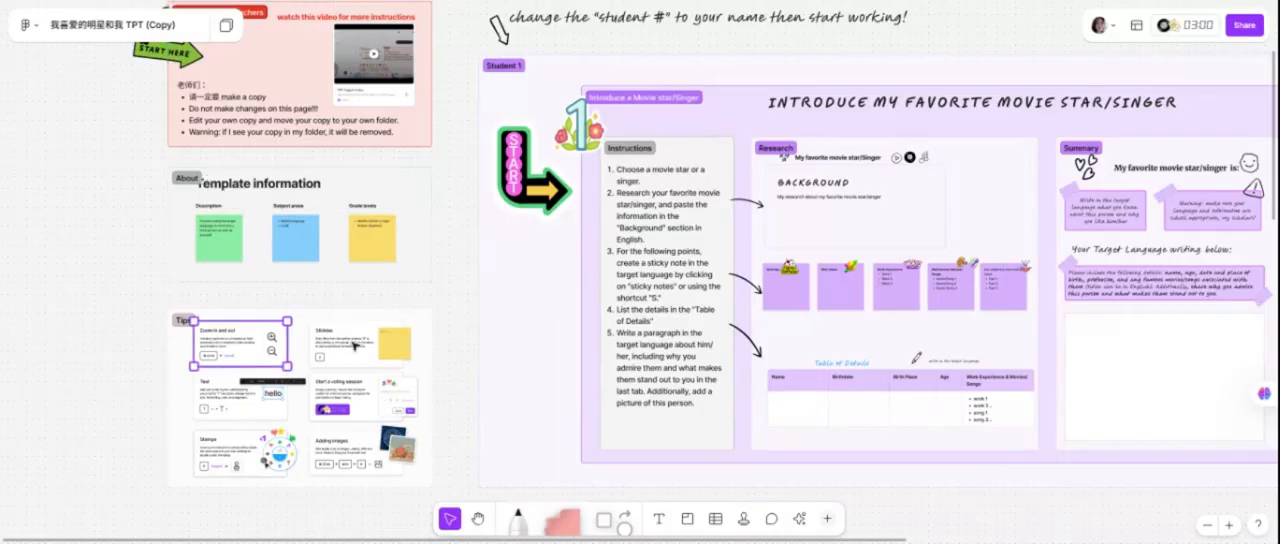
left_click(355, 345)
left_click(365, 410)
left_click(268, 416)
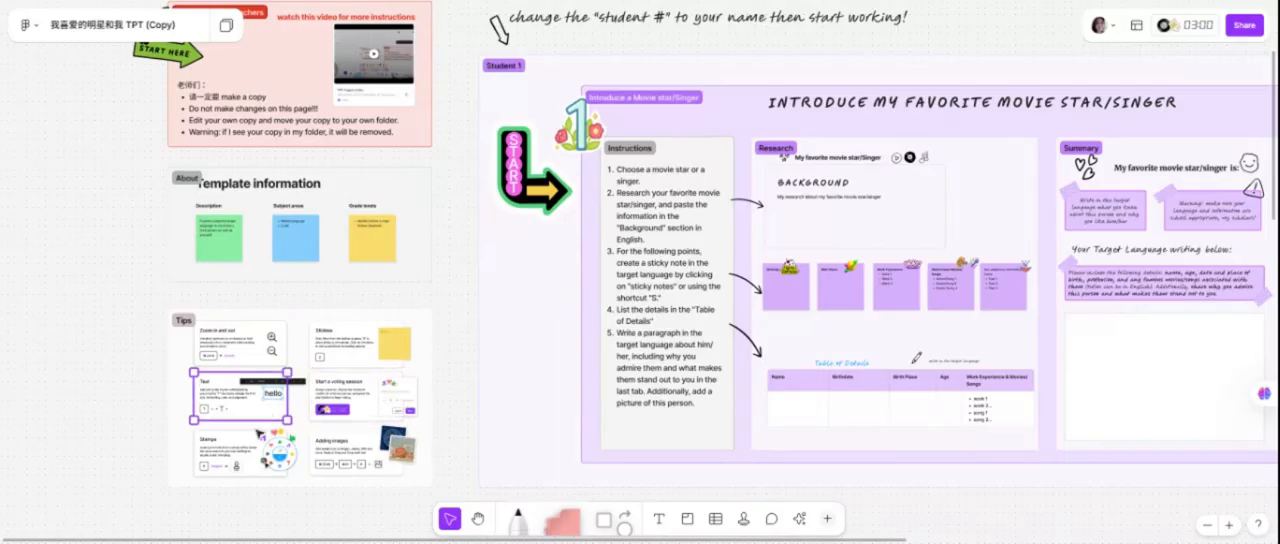
left_click(278, 457)
left_click(333, 458)
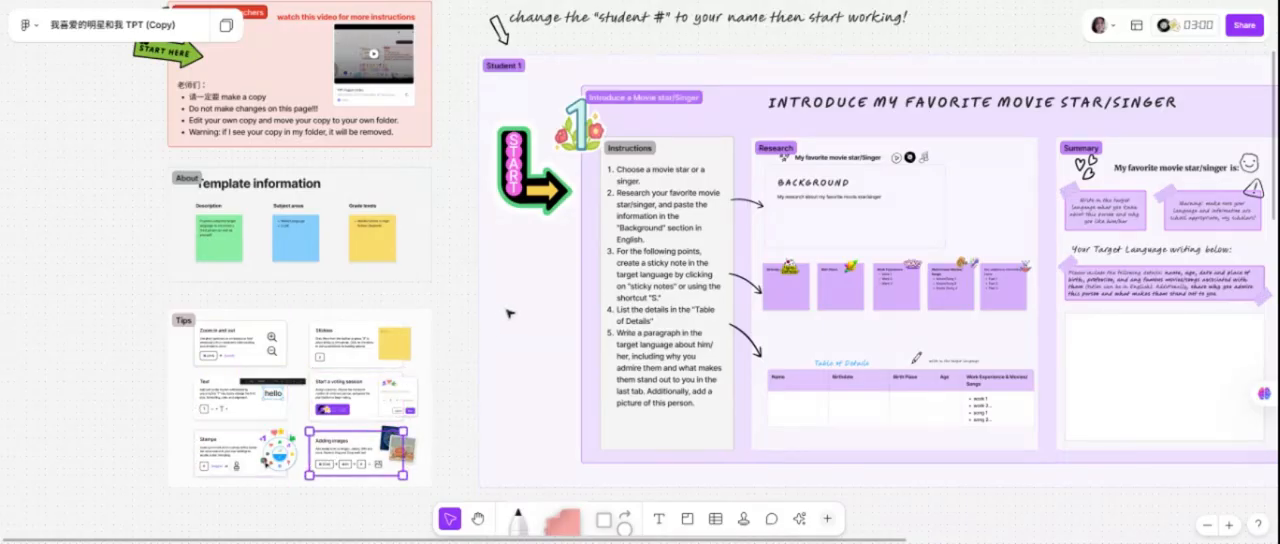
View the Student 1 section and check the comment tool, leaving it without adding a comment.
scroll(510, 313, "right", 5)
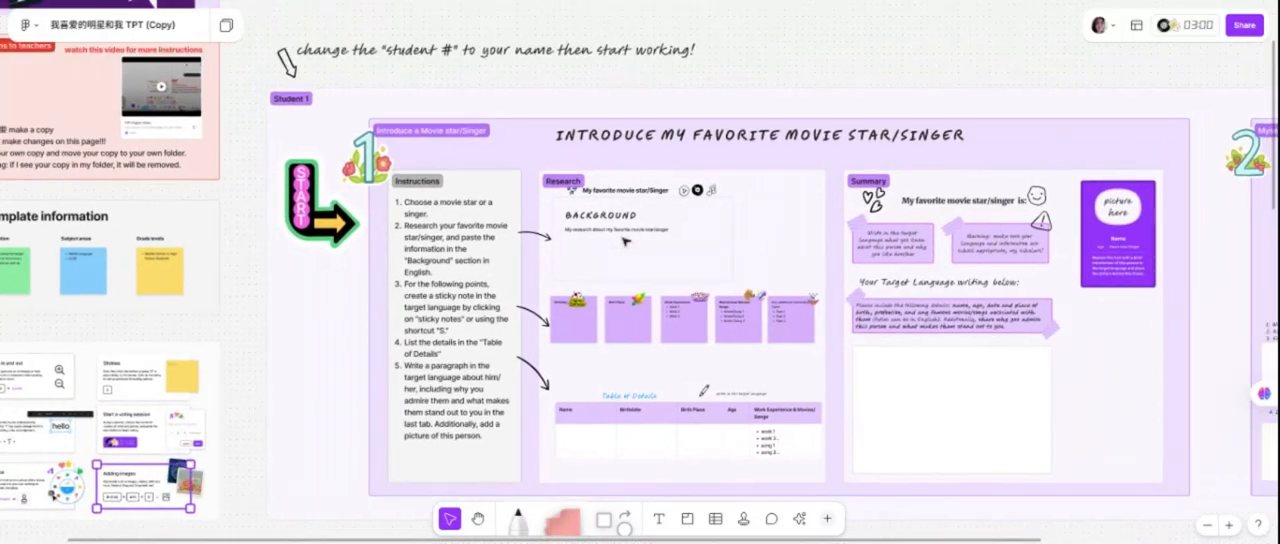
scroll(625, 242, "up", 3)
scroll(625, 242, "down", 1)
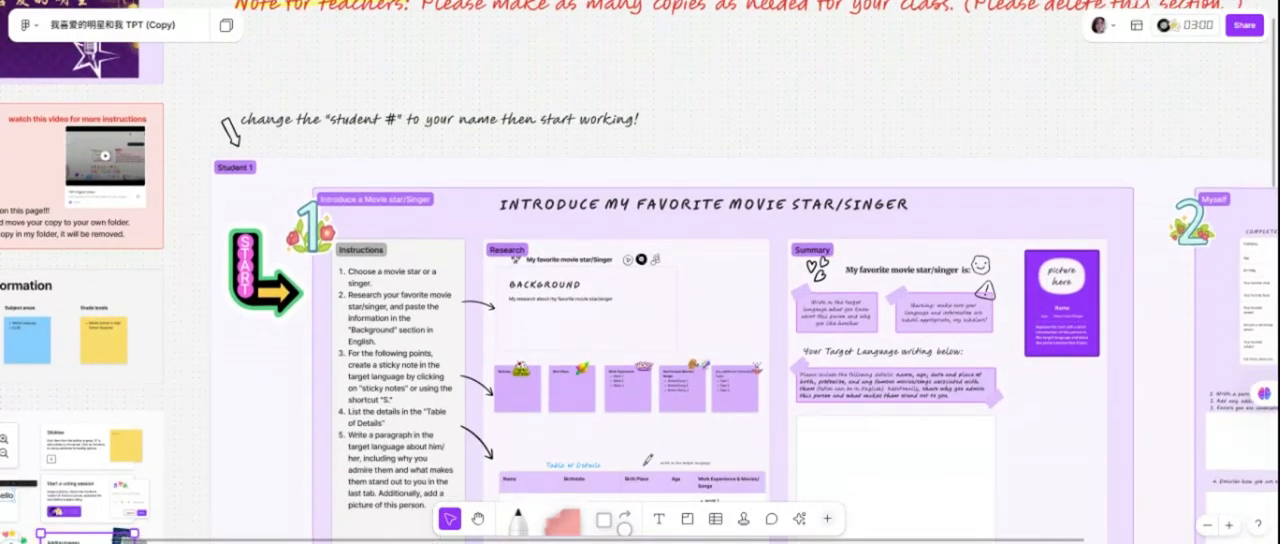
scroll(768, 425, "down", 1)
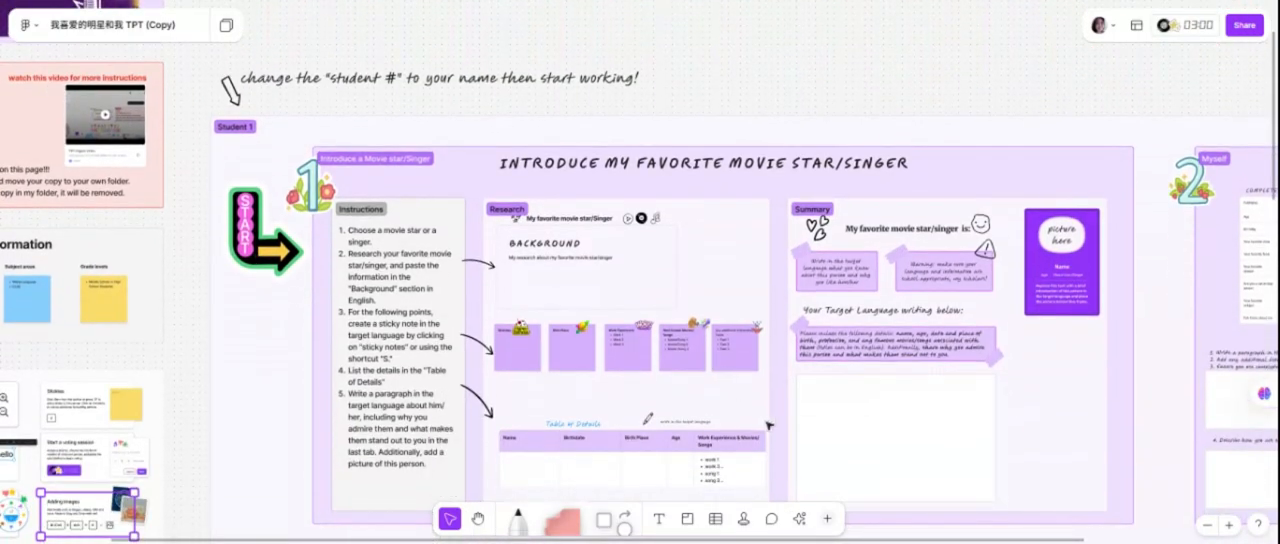
left_click(772, 519)
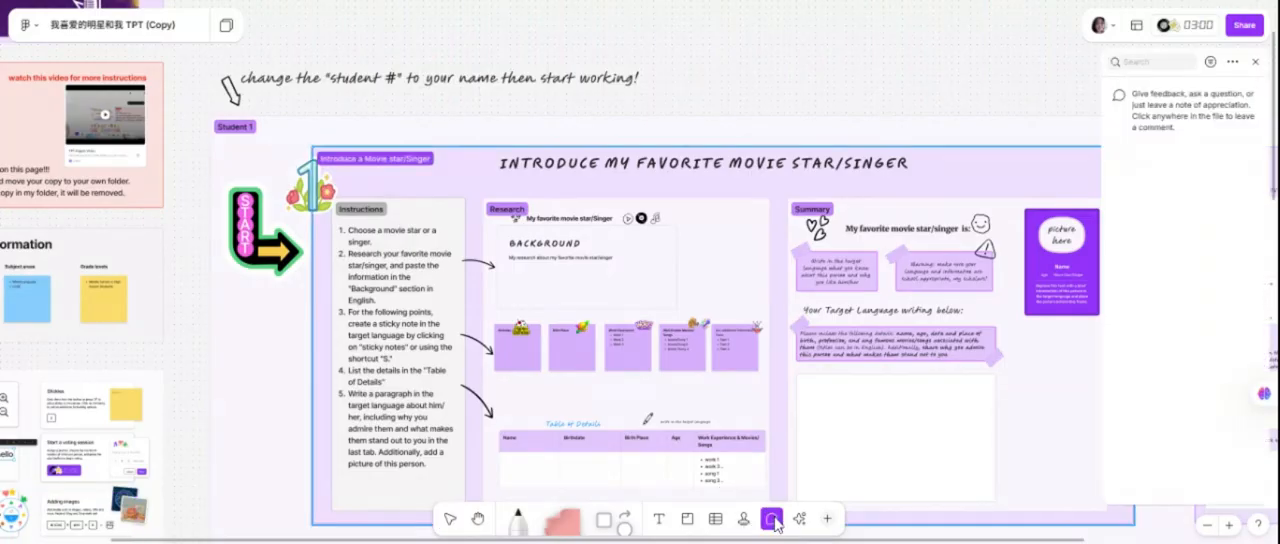
key("Escape")
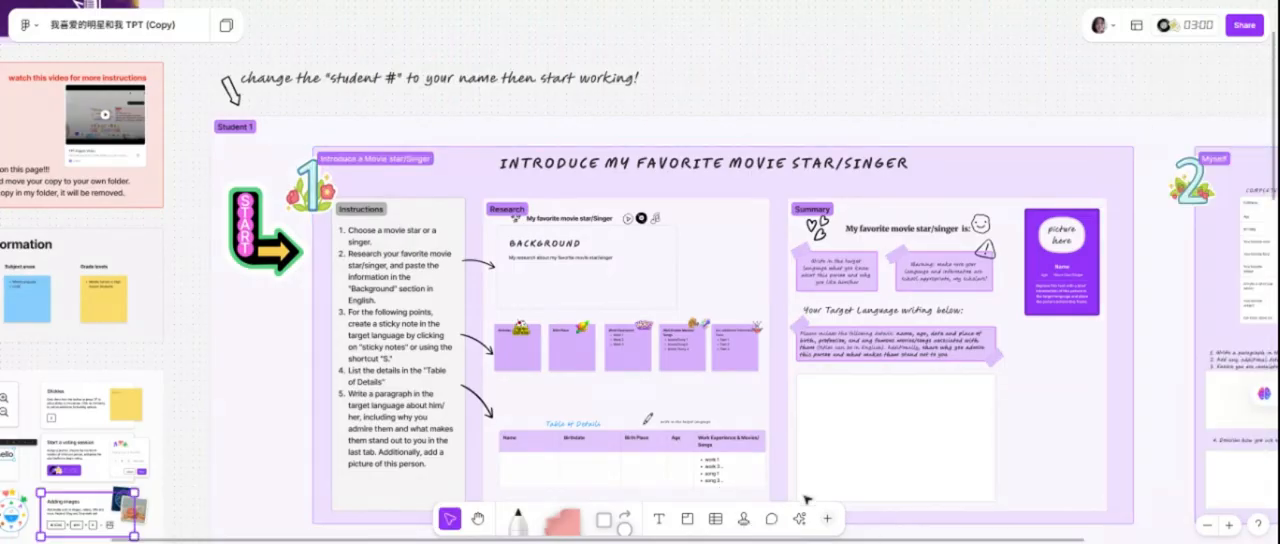
Browse the available stickers in the insert library and close it without placing one.
left_click(827, 518)
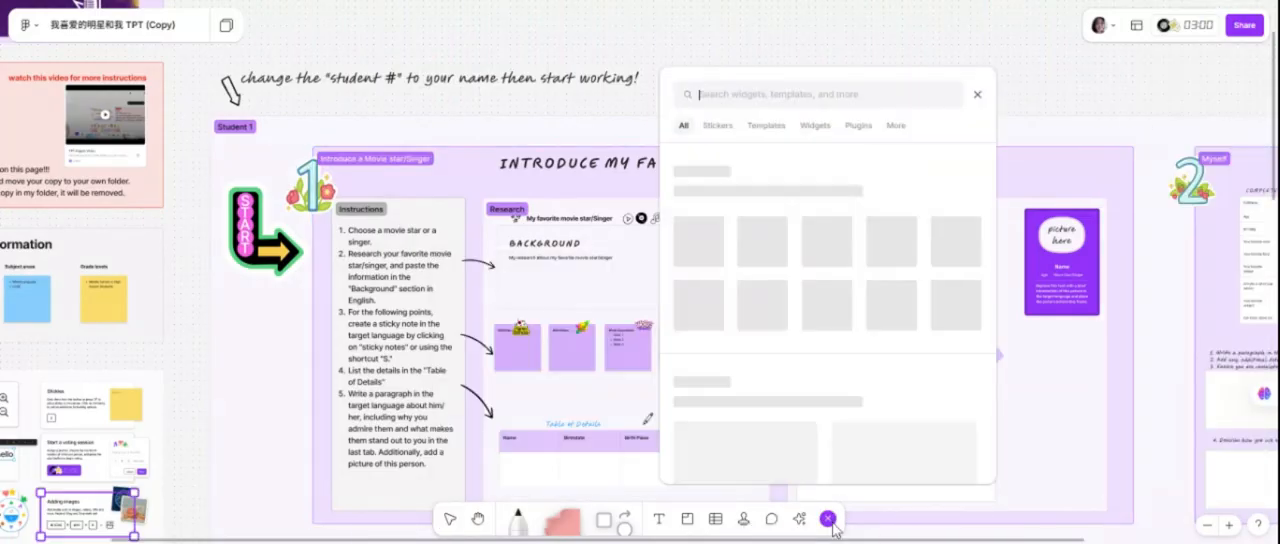
left_click(716, 133)
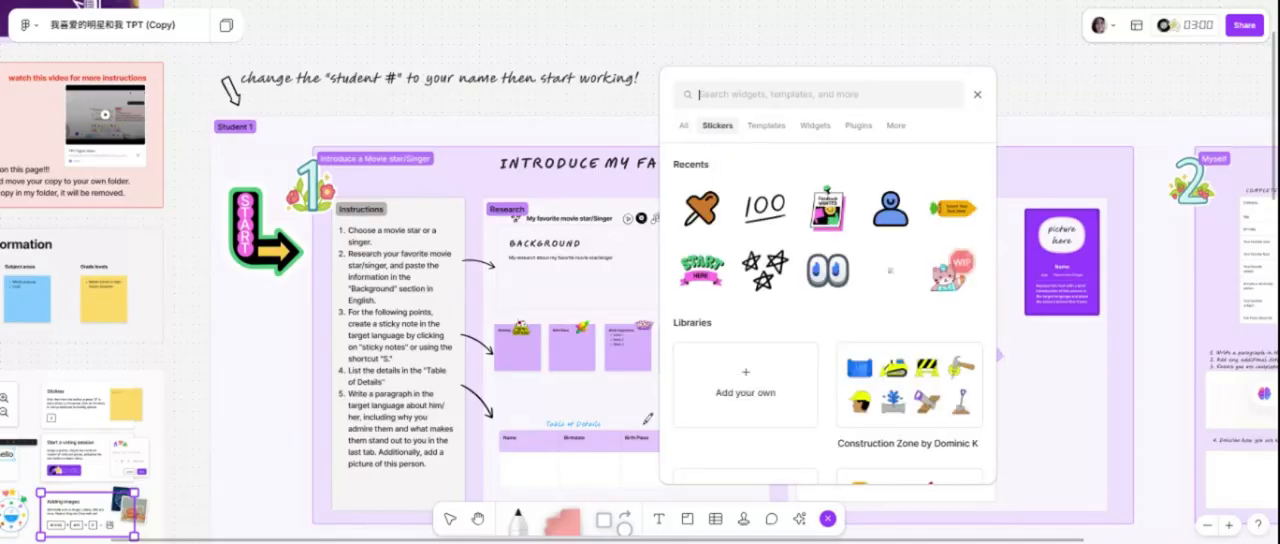
left_click(977, 94)
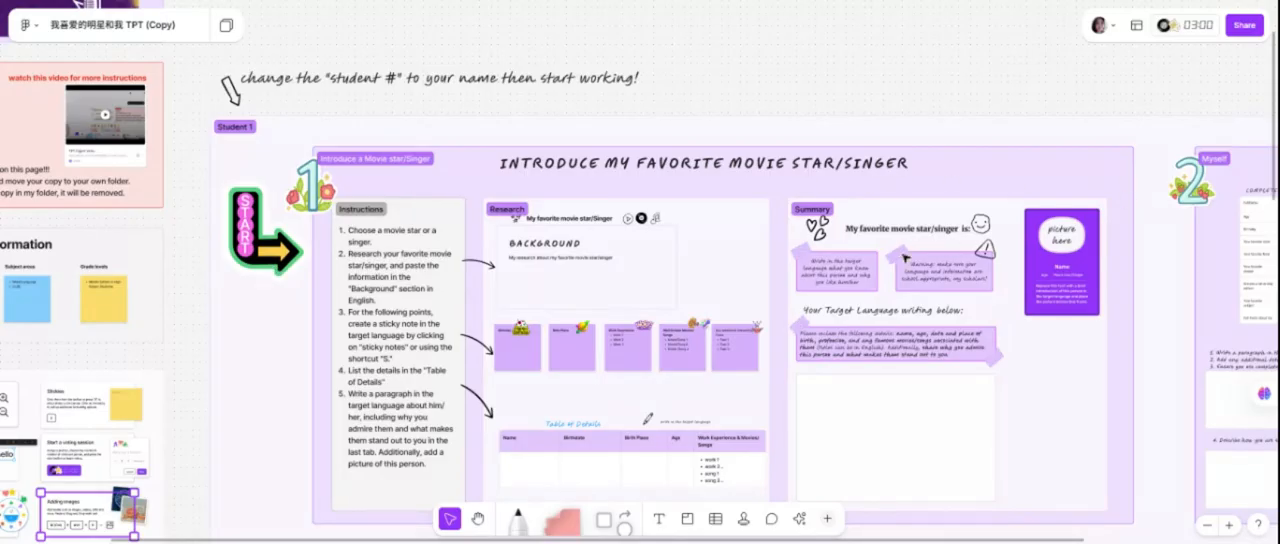
Open the numbered Instructions text in the movie star/singer section for editing and check its text size options.
scroll(905, 258, "down", 5)
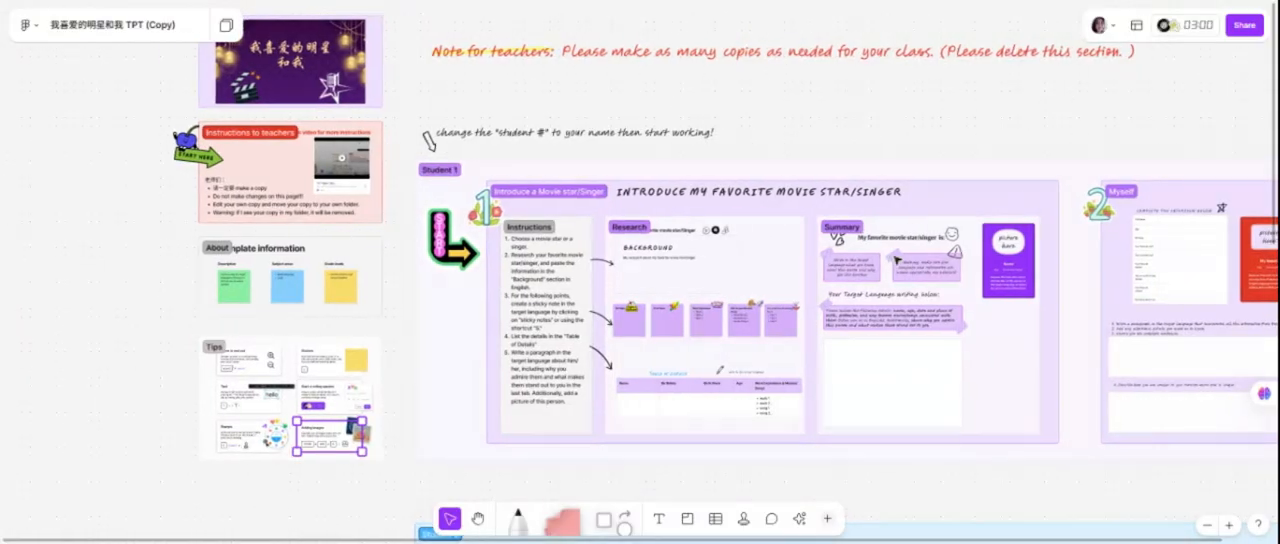
scroll(896, 260, "right", 2)
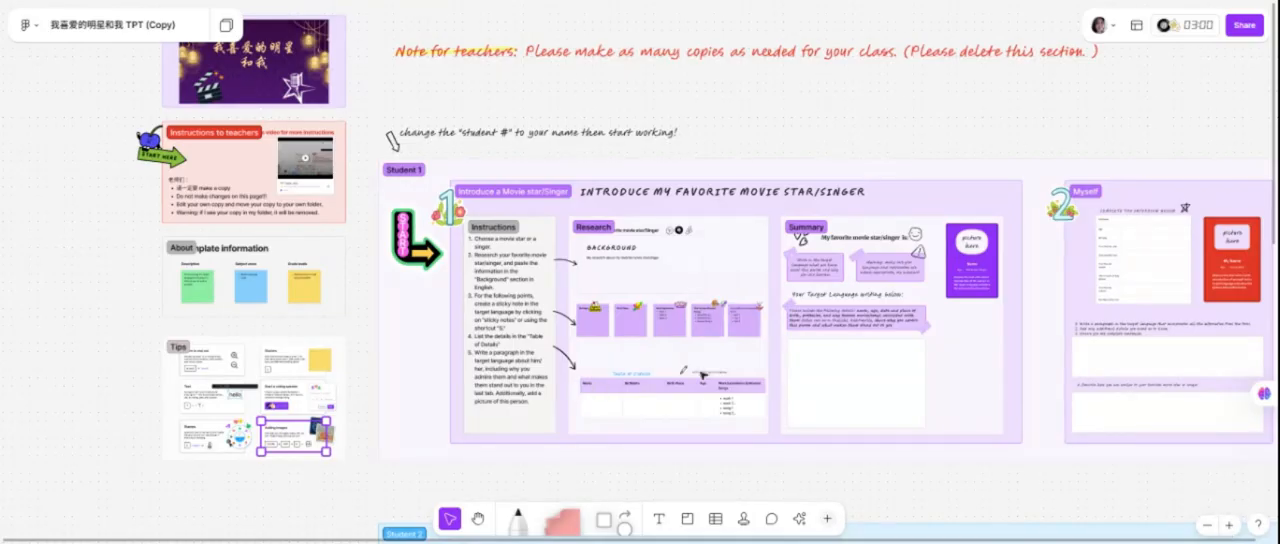
scroll(704, 375, "up", 10)
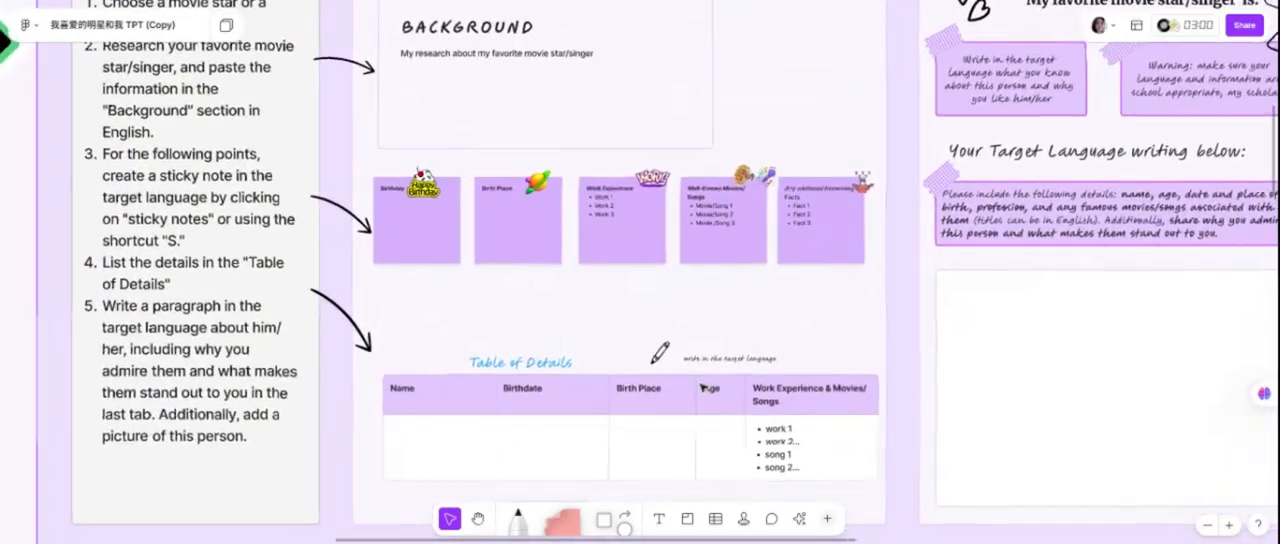
scroll(704, 388, "up", 2)
scroll(704, 388, "left", 2)
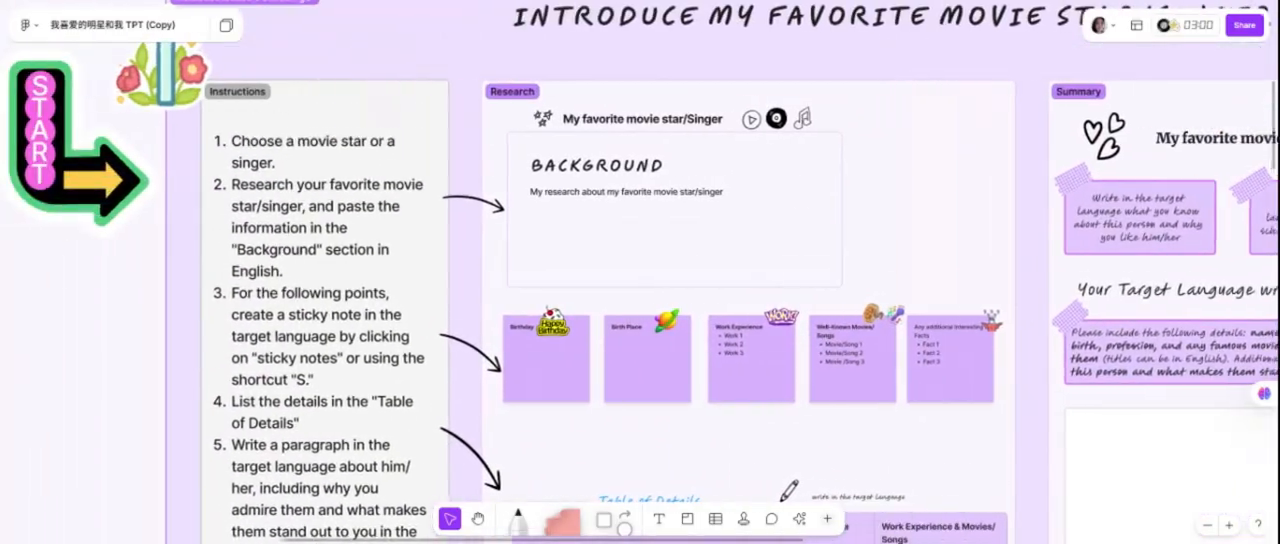
left_click(360, 205)
double_click(360, 205)
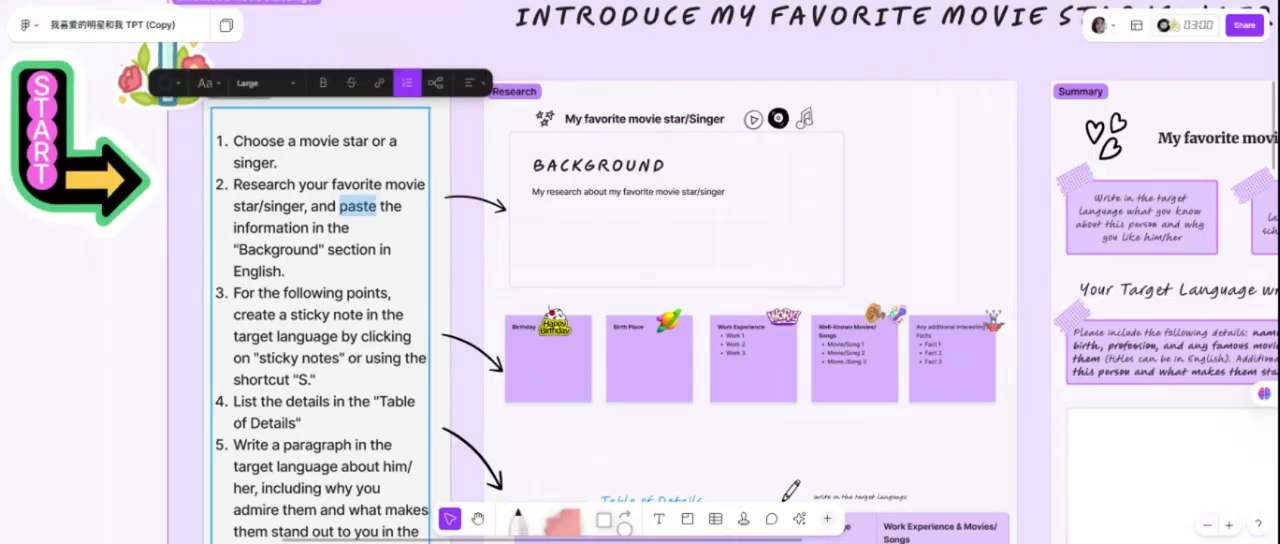
left_click(368, 184)
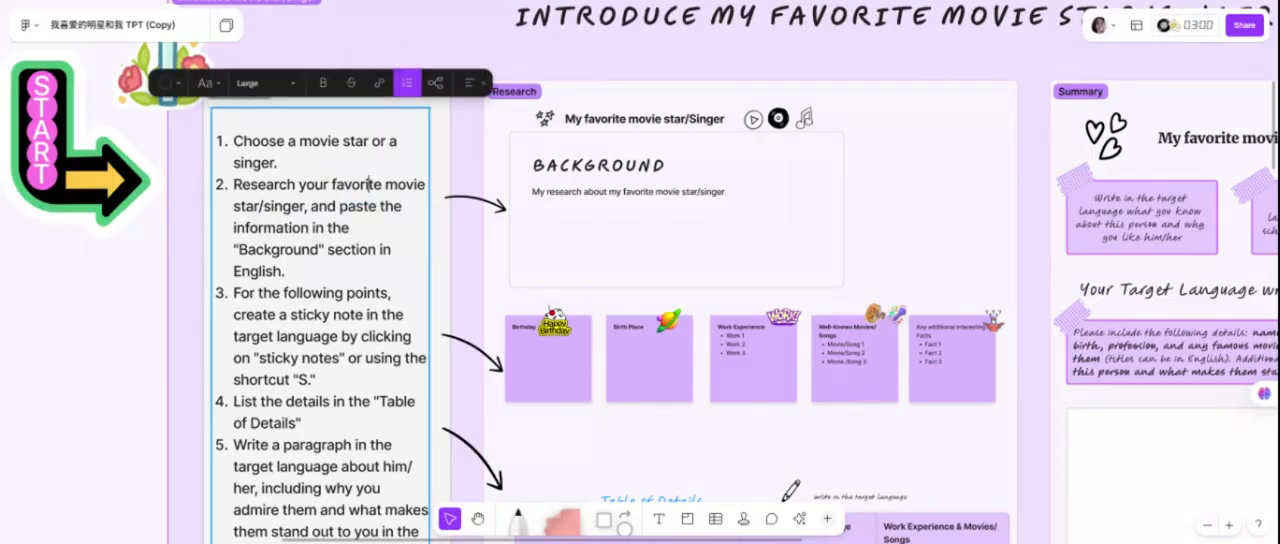
left_click(250, 84)
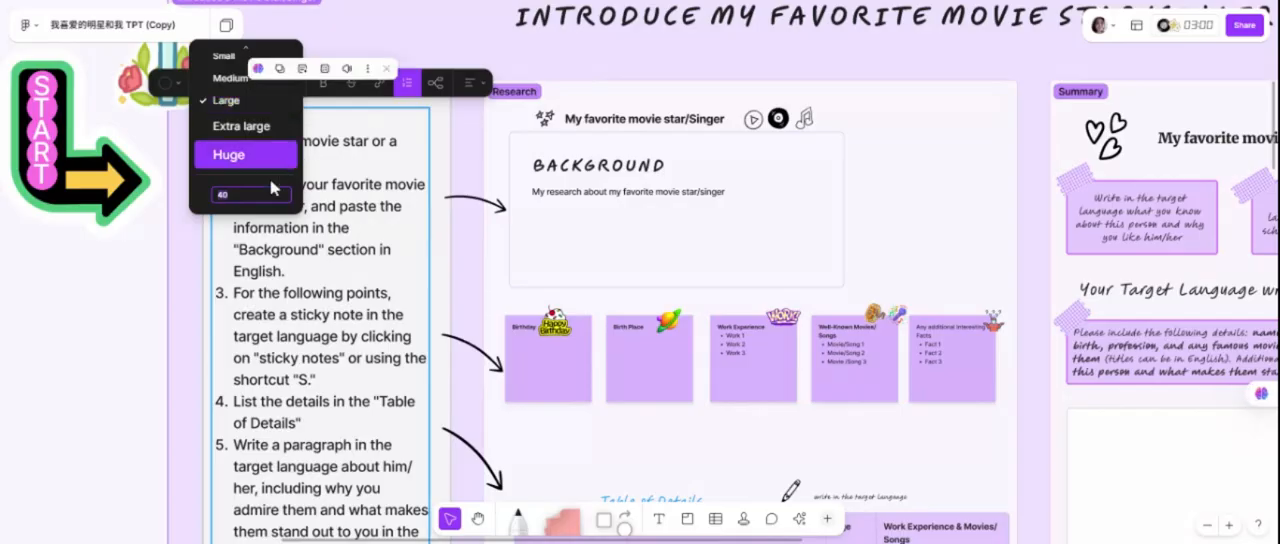
left_click(367, 117)
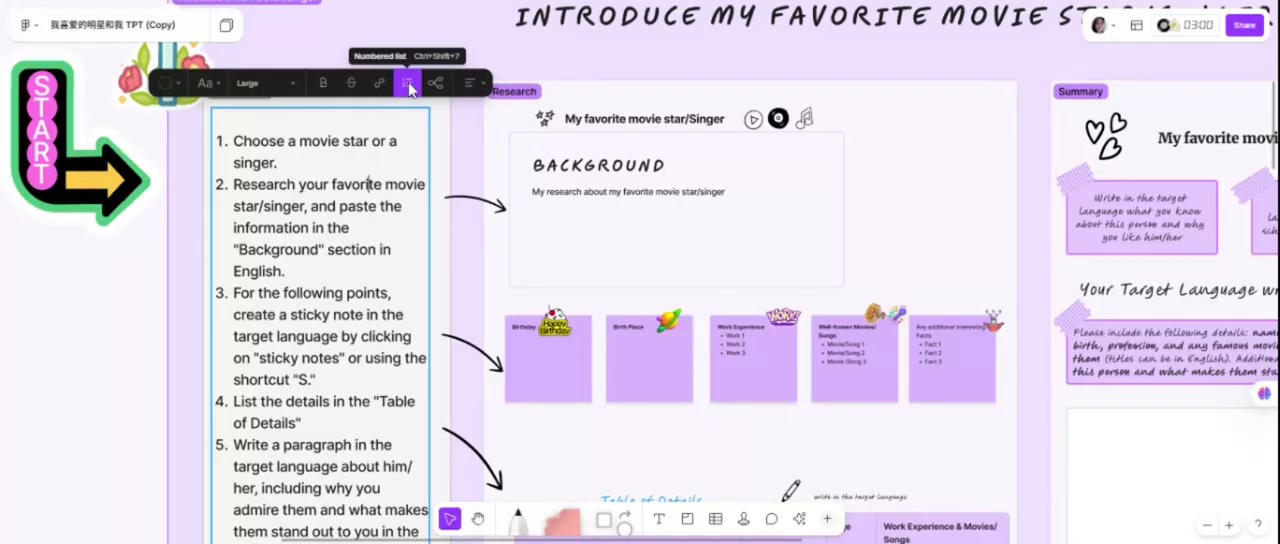
Check the font style options for the Instructions text and leave text editing without changing anything.
left_click(356, 206)
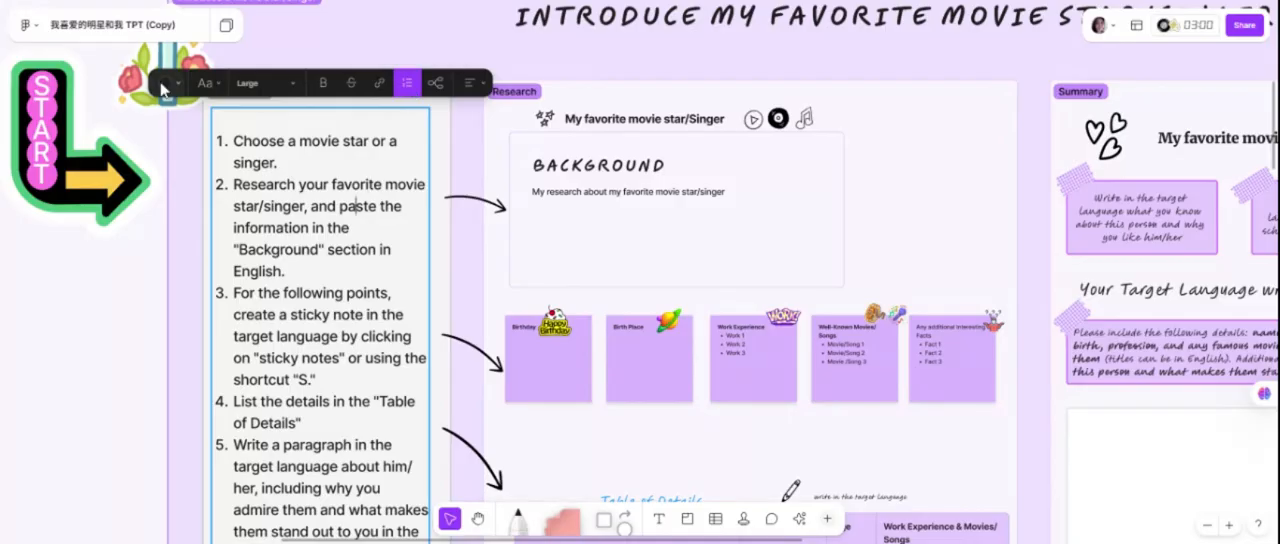
left_click(163, 87)
left_click(206, 84)
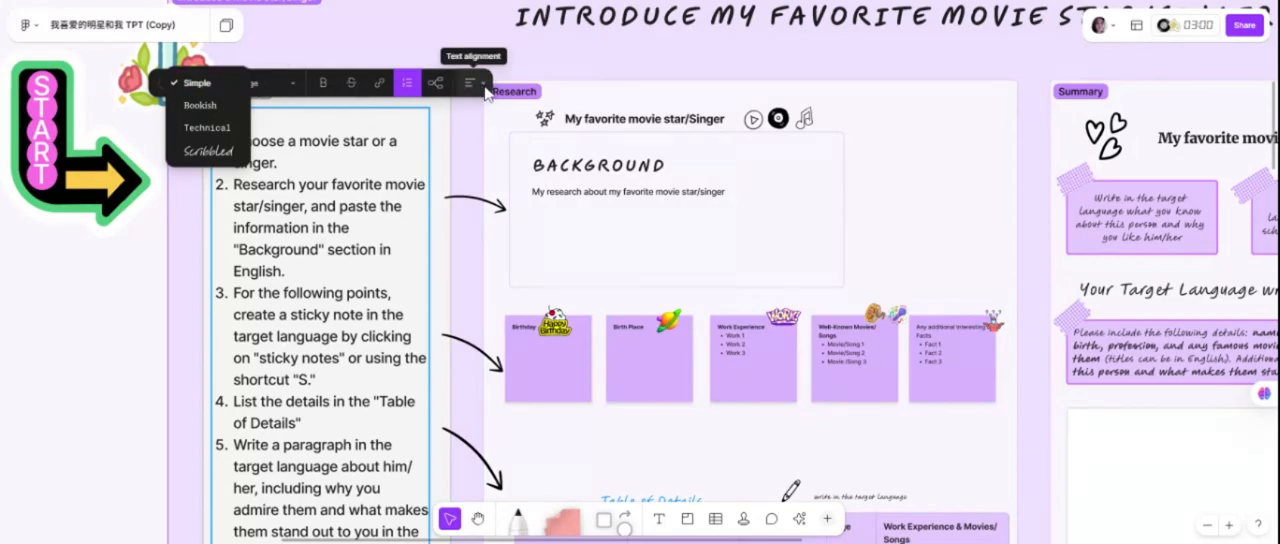
key("Escape")
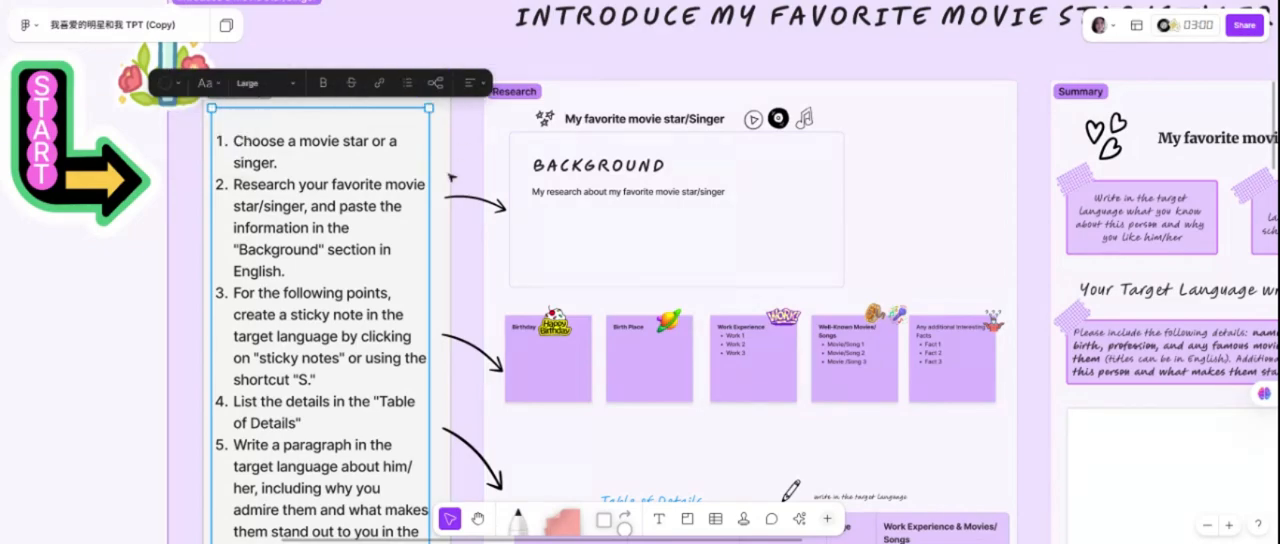
Select the Background box in the Research section to show where the English research goes.
scroll(727, 229, "down", 3, "ctrl")
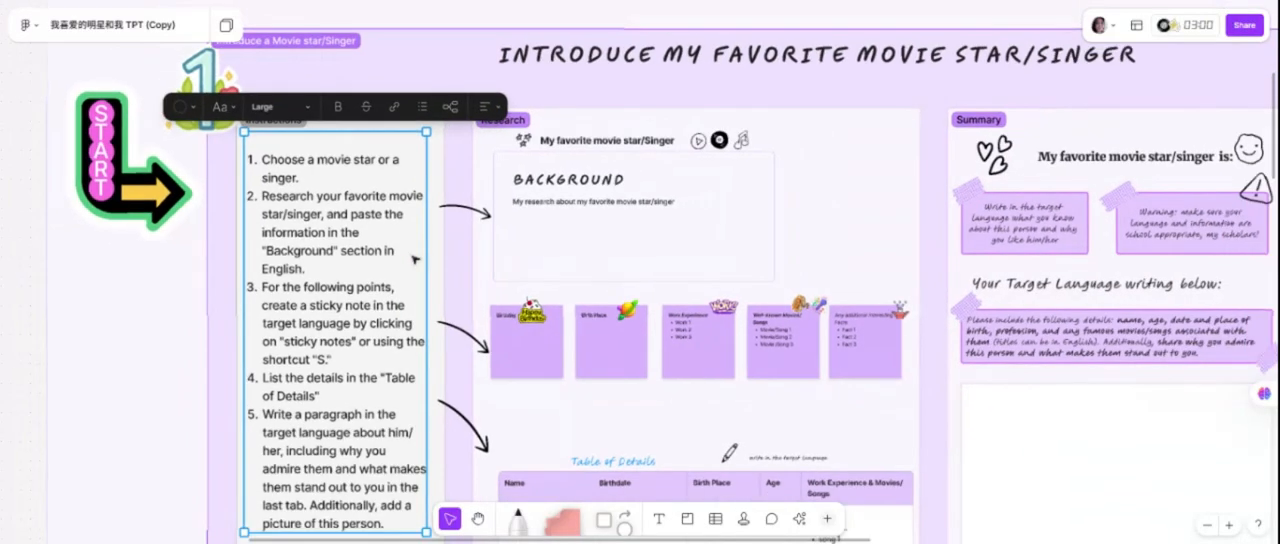
scroll(693, 245, "down", 2, "ctrl")
scroll(693, 245, "right", 2)
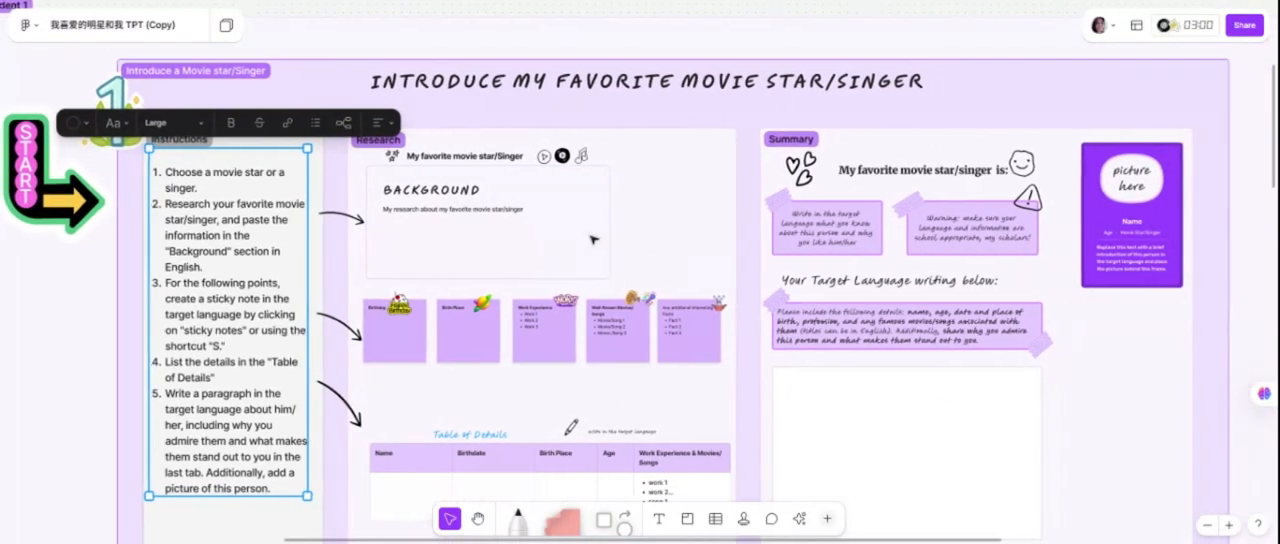
left_click(600, 230)
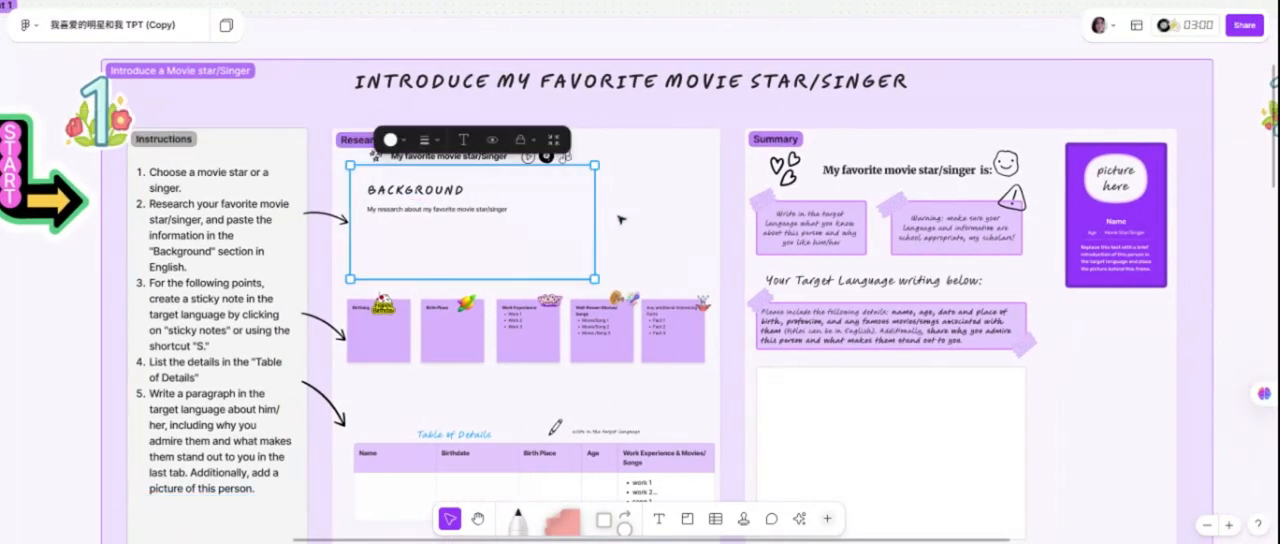
Check the colour choices for the additional interesting facts sticky note and deselect it unchanged.
scroll(668, 214, "up", 5, "ctrl")
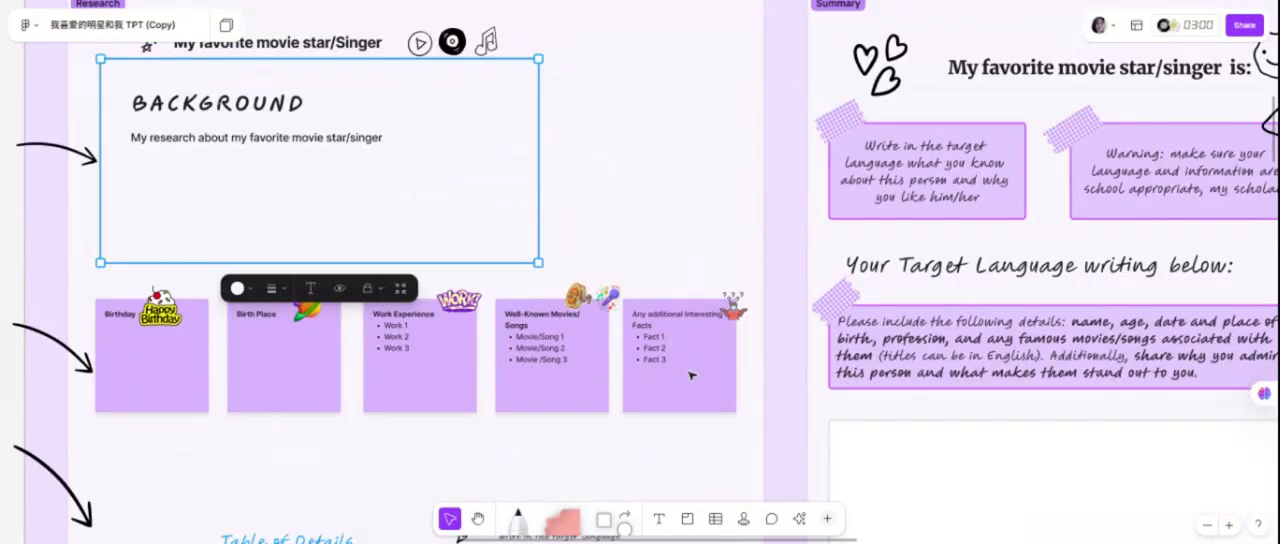
left_click(691, 375)
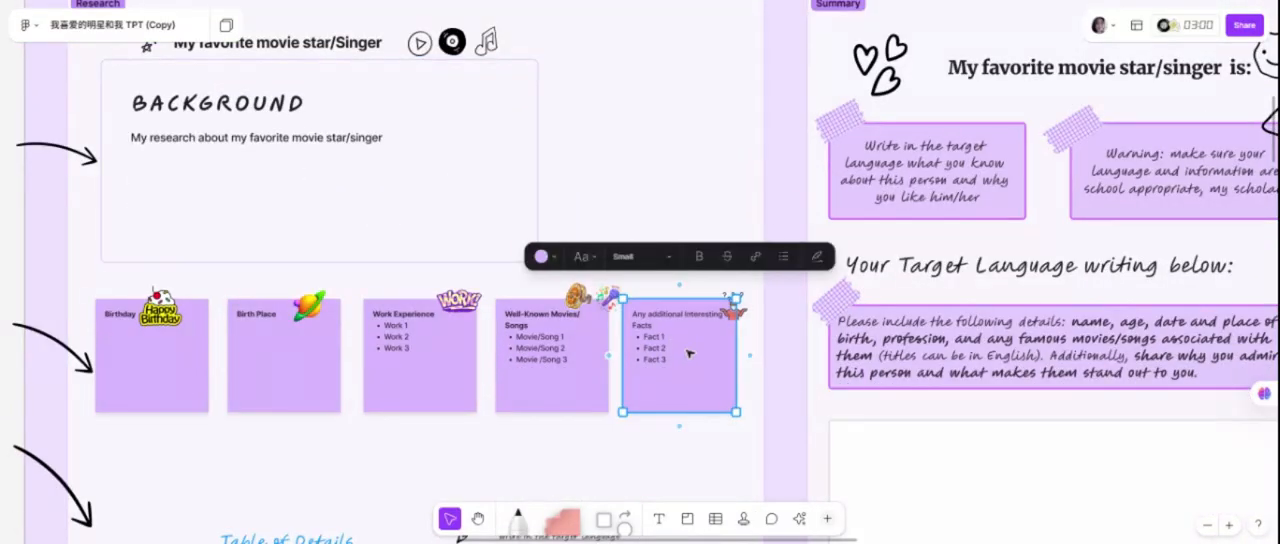
left_click(541, 256)
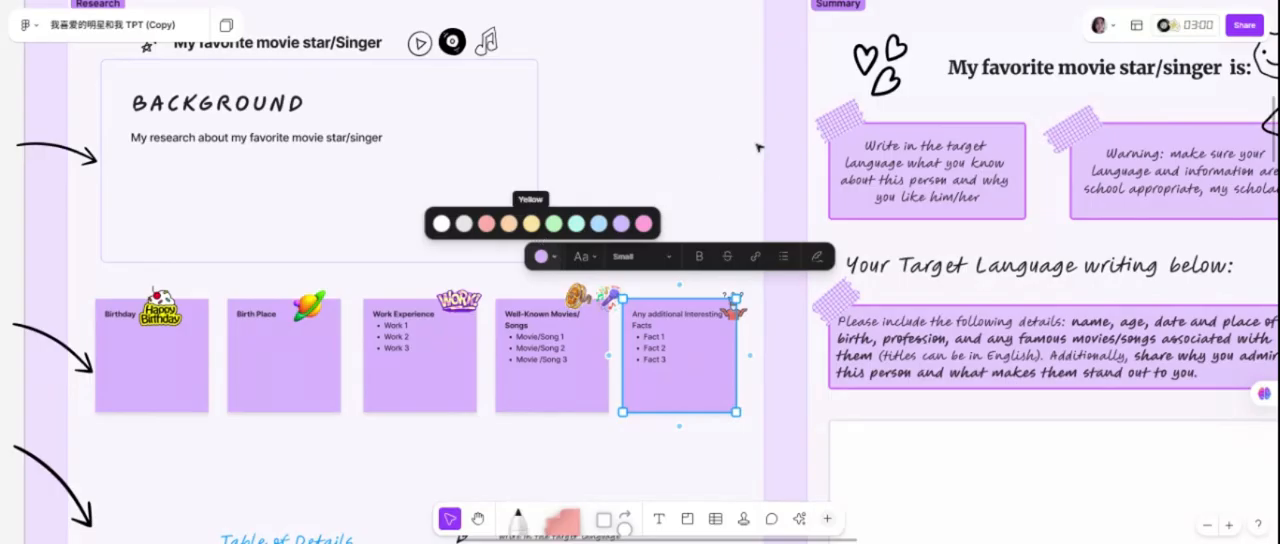
left_click(704, 176)
Examine the Table of Details and the Summary section with its writing prompts and picture card.
scroll(545, 361, "down", 5)
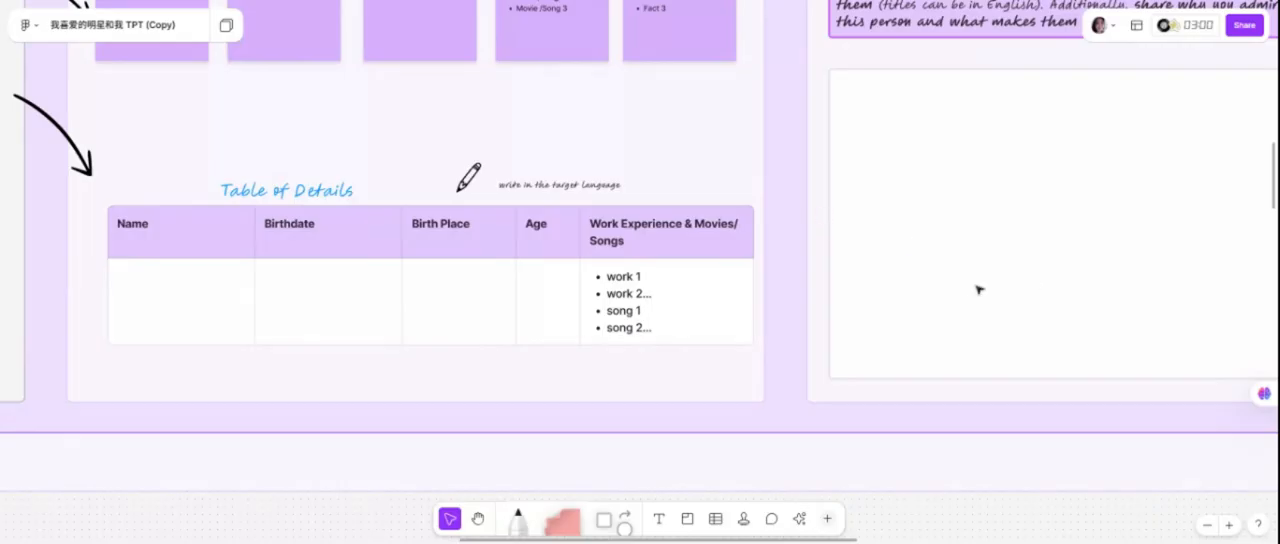
scroll(977, 288, "right", 5)
scroll(970, 290, "up", 4)
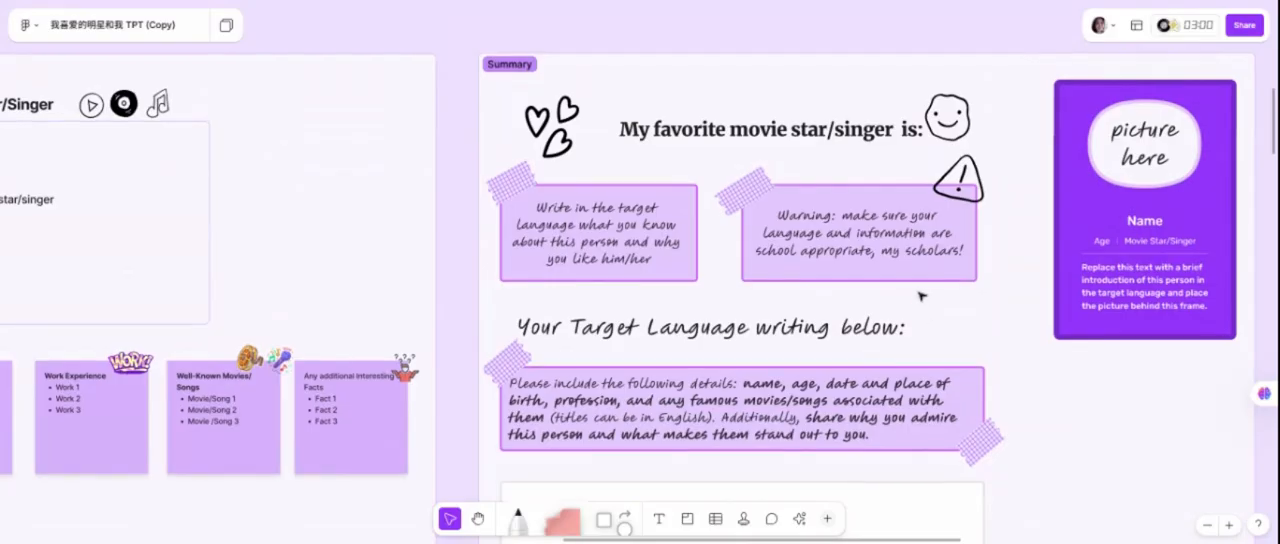
scroll(640, 290, "right", 2)
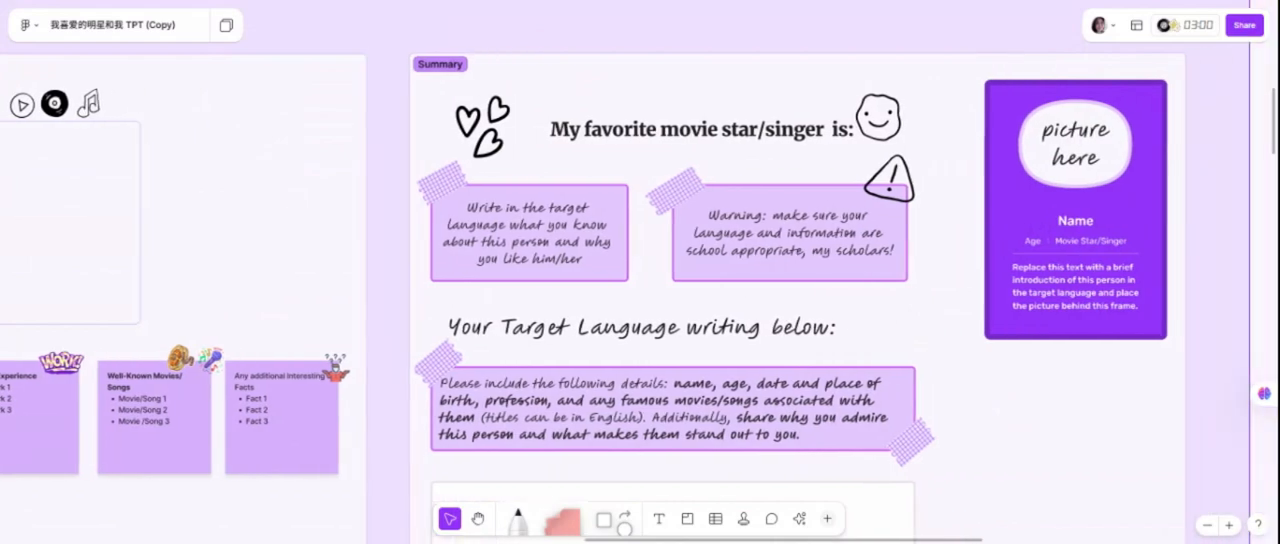
Find the Photo Booth widget by searching widgets for "sel" and place it above the picture card in Student 1's Summary section.
left_click(1098, 146)
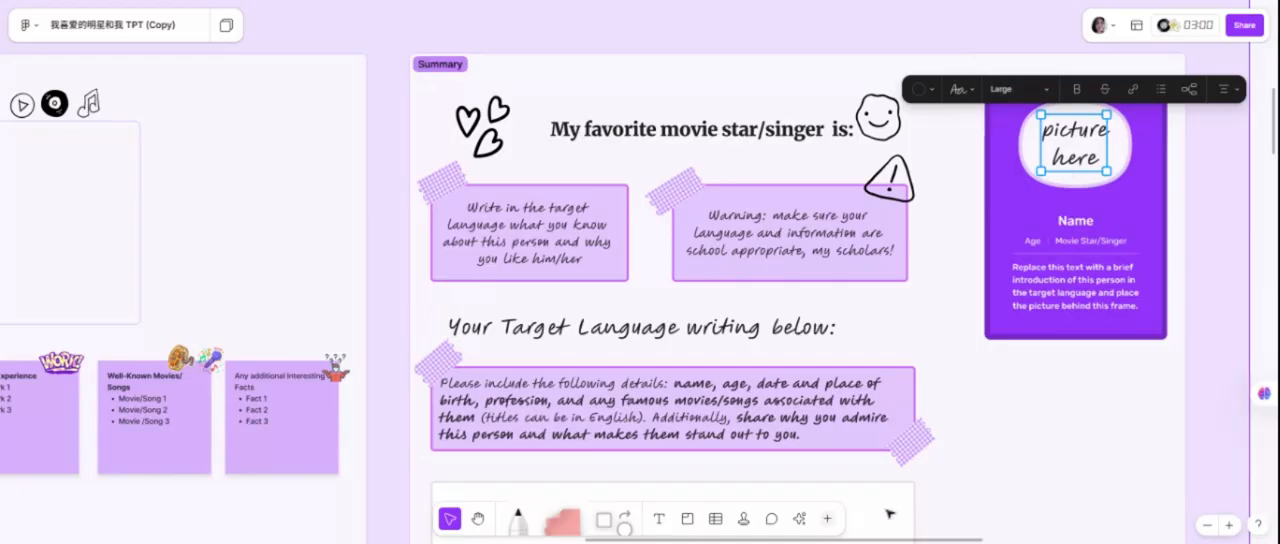
left_click(828, 519)
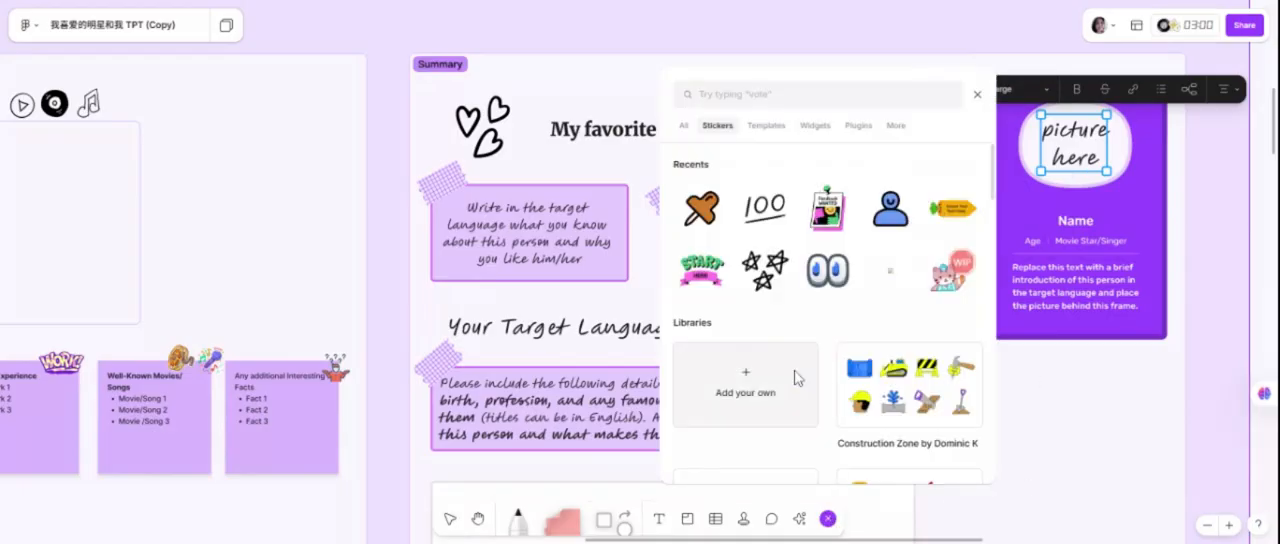
left_click(814, 126)
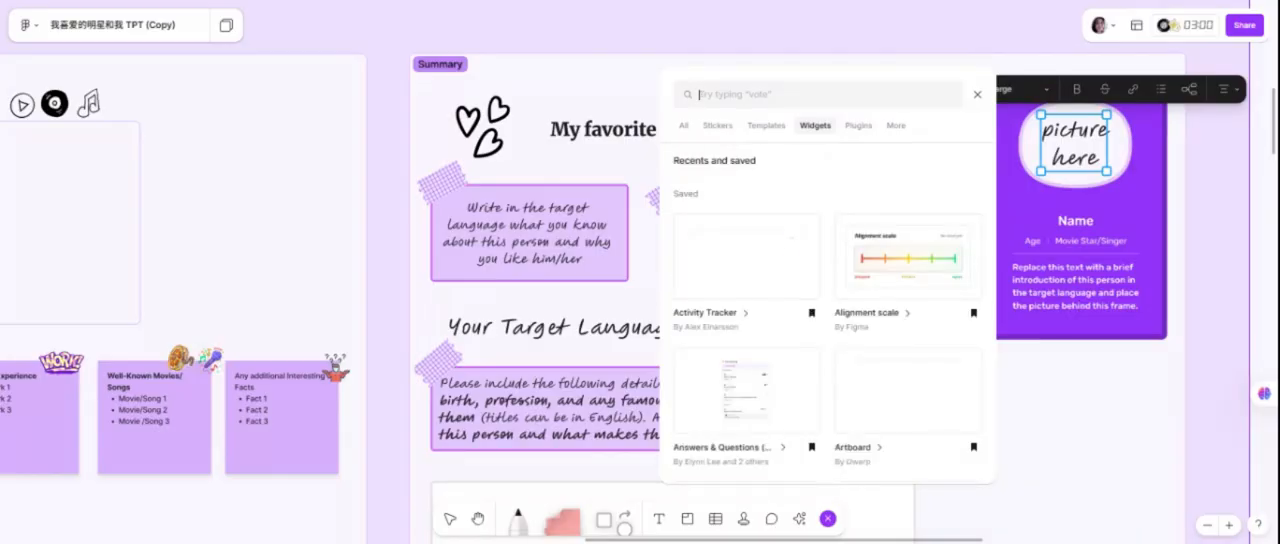
type("damera")
left_click_drag(736, 94, 690, 94)
type("sel")
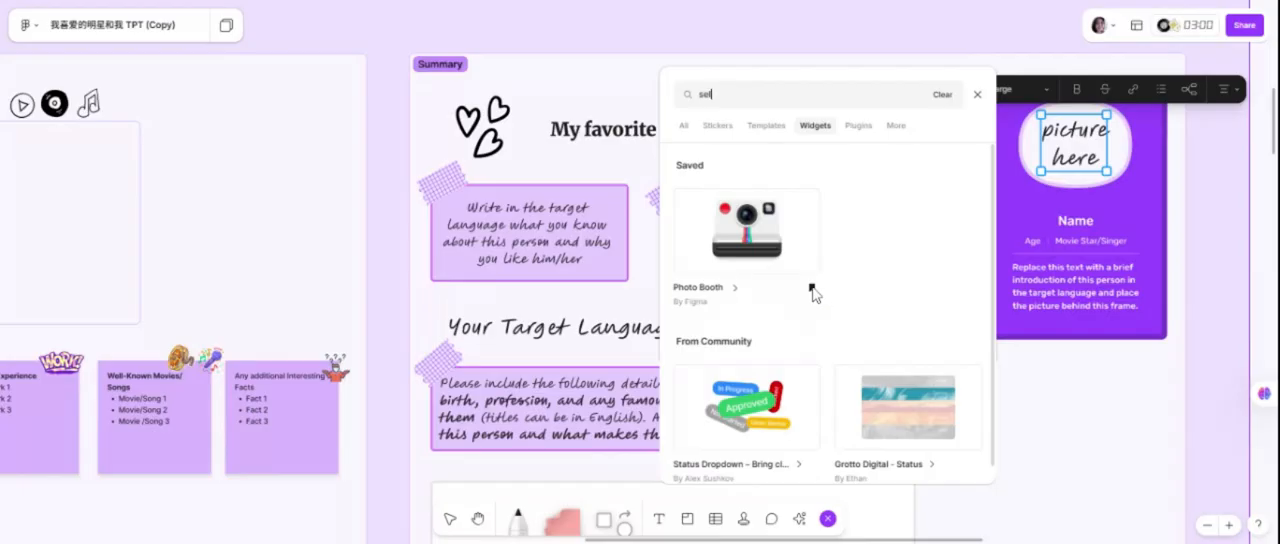
left_click(812, 290)
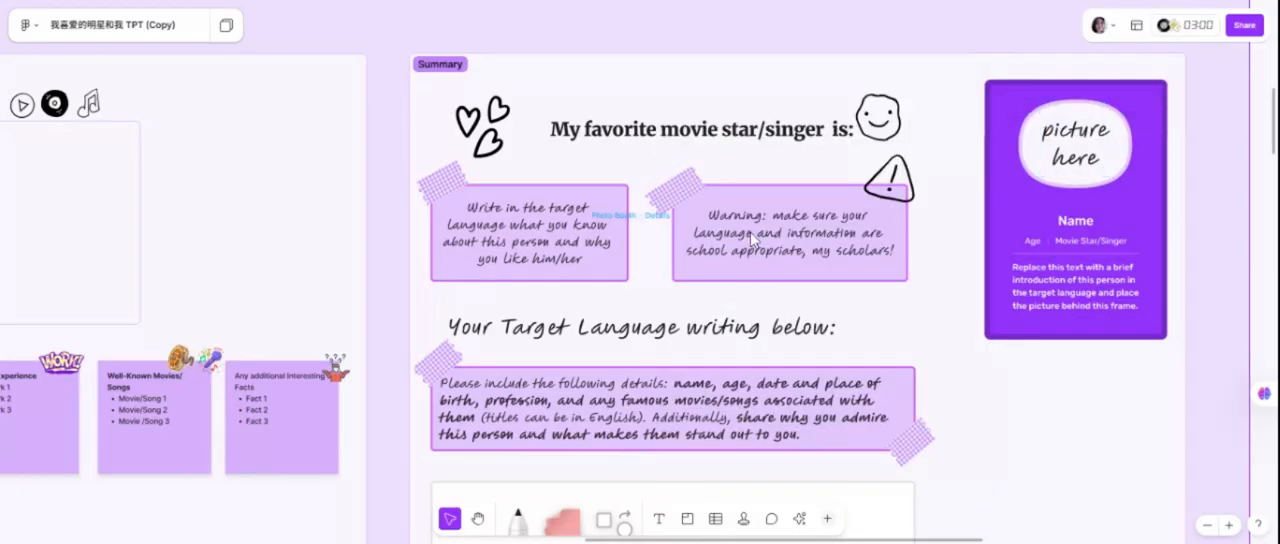
left_click_drag(980, 77, 1073, 89)
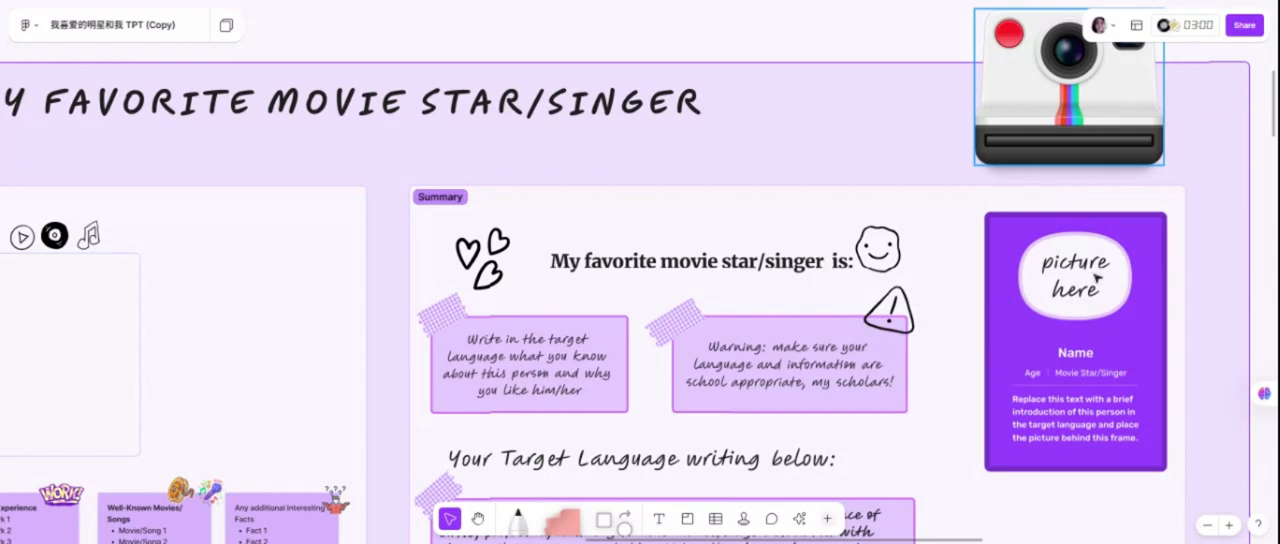
Toggle the lock on the purple picture card in Student 1's Summary section.
left_click(1153, 238)
right_click(1153, 238)
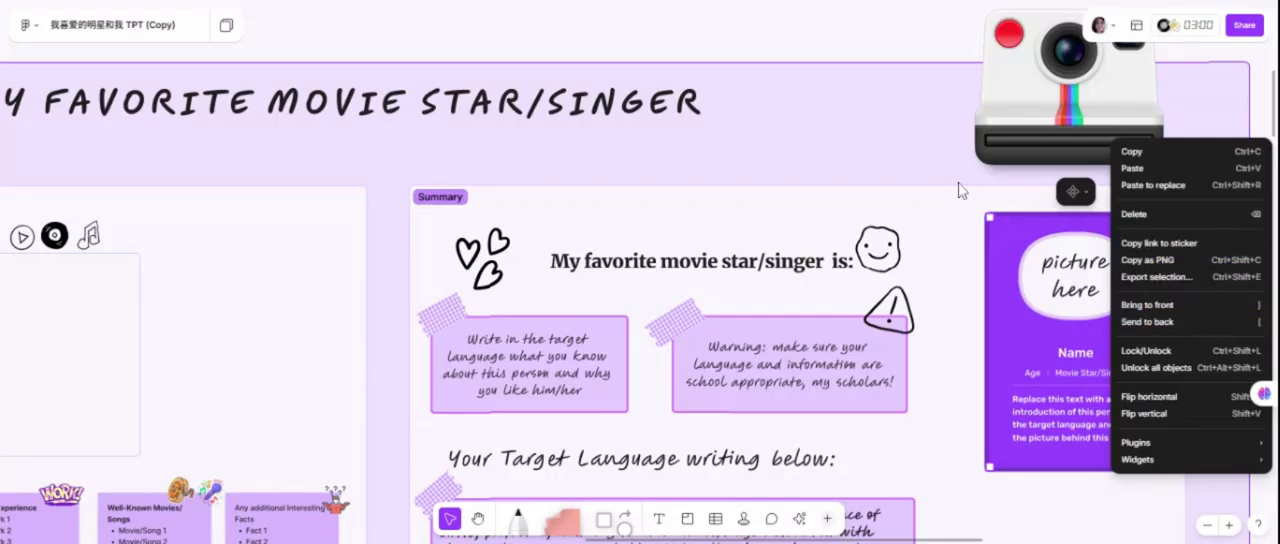
left_click(1150, 351)
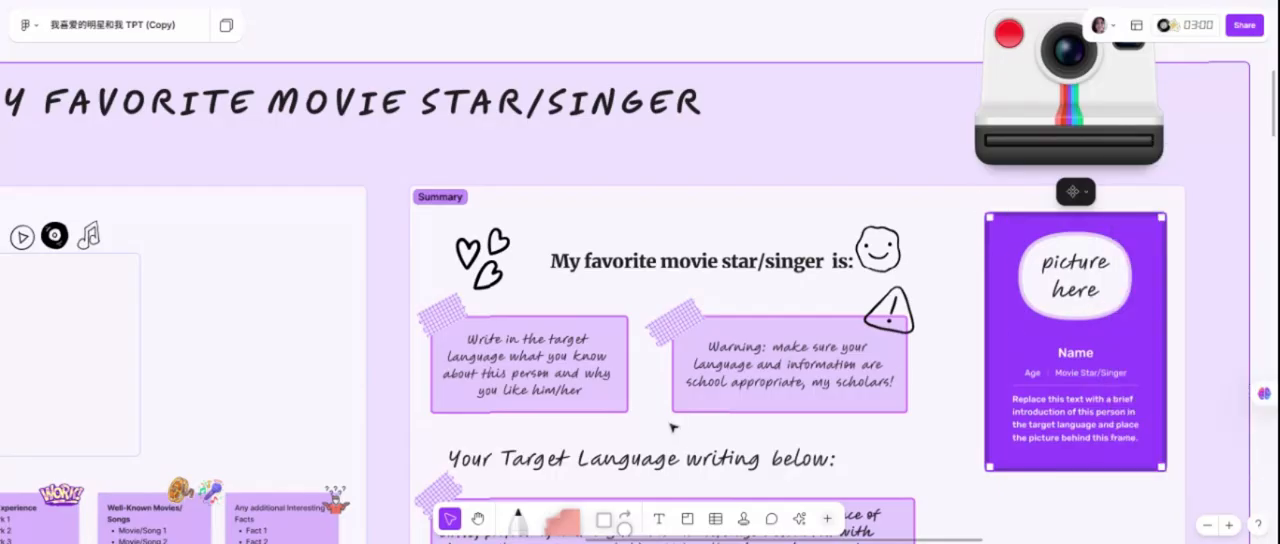
Examine the rest of the Summary section and the Student 1, Student 2 and Student 3 sections across the board.
scroll(676, 429, "down", 1)
scroll(795, 281, "down", 7)
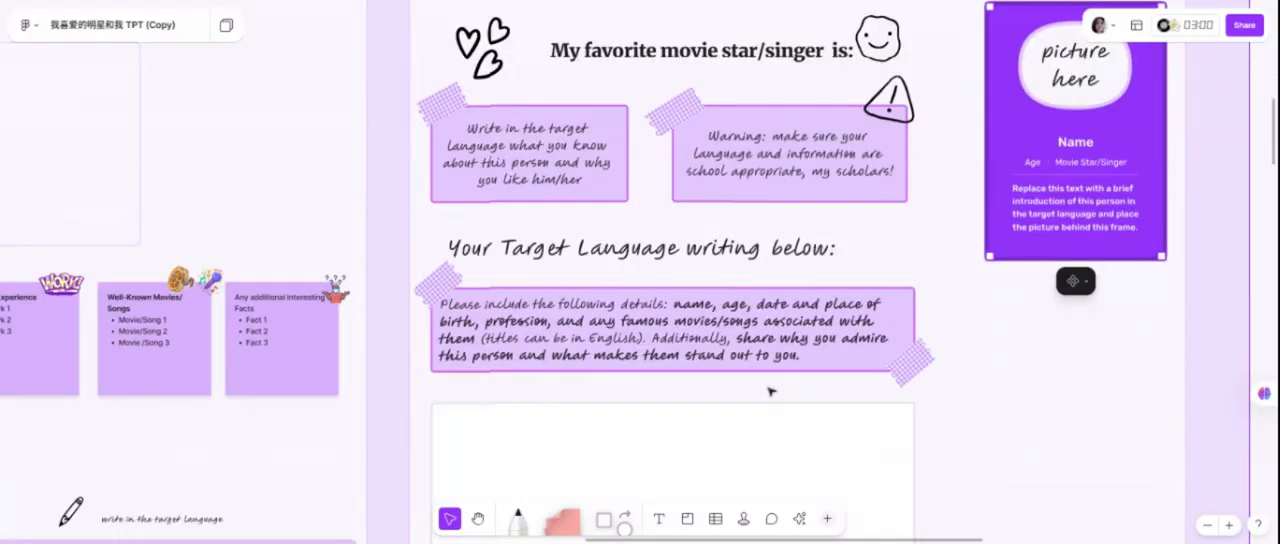
scroll(806, 359, "down", 8)
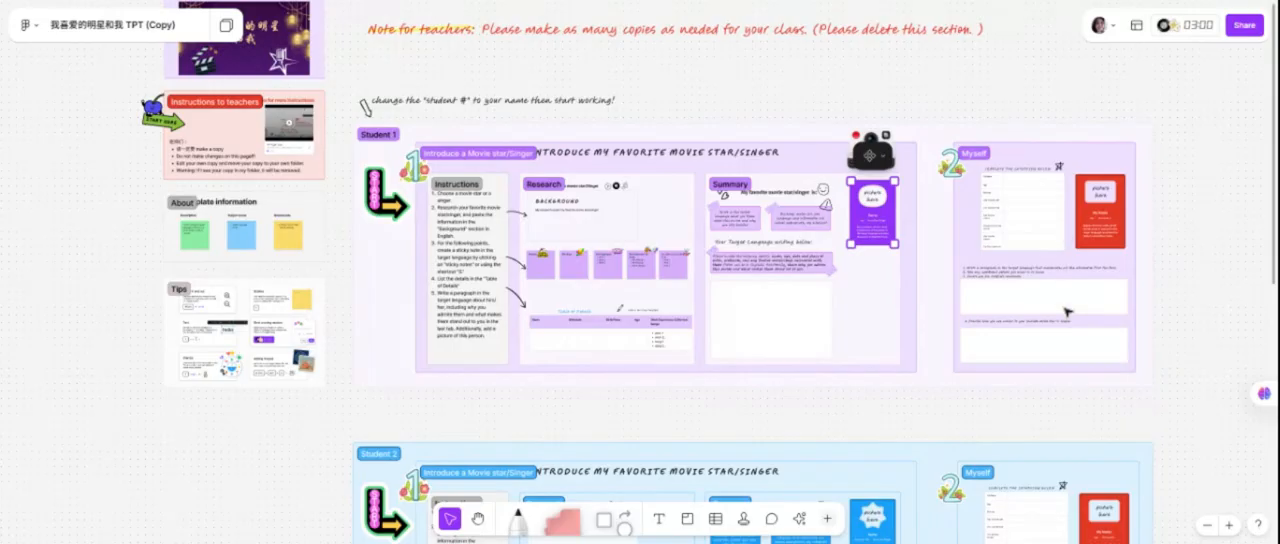
scroll(920, 431, "down", 2)
scroll(600, 361, "down", 10)
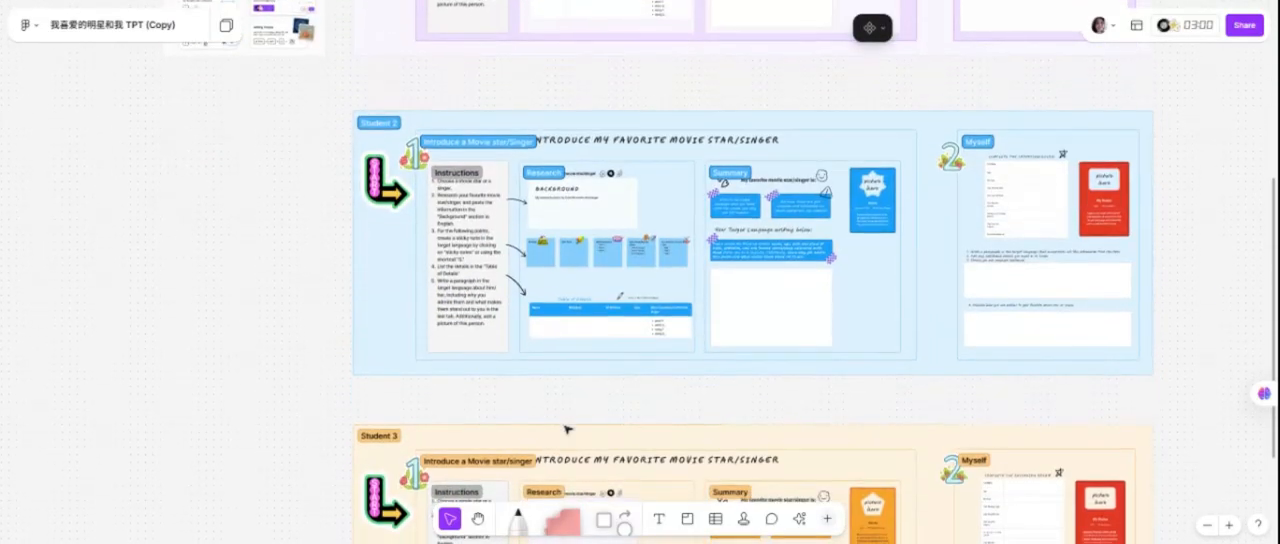
scroll(849, 418, "down", 1)
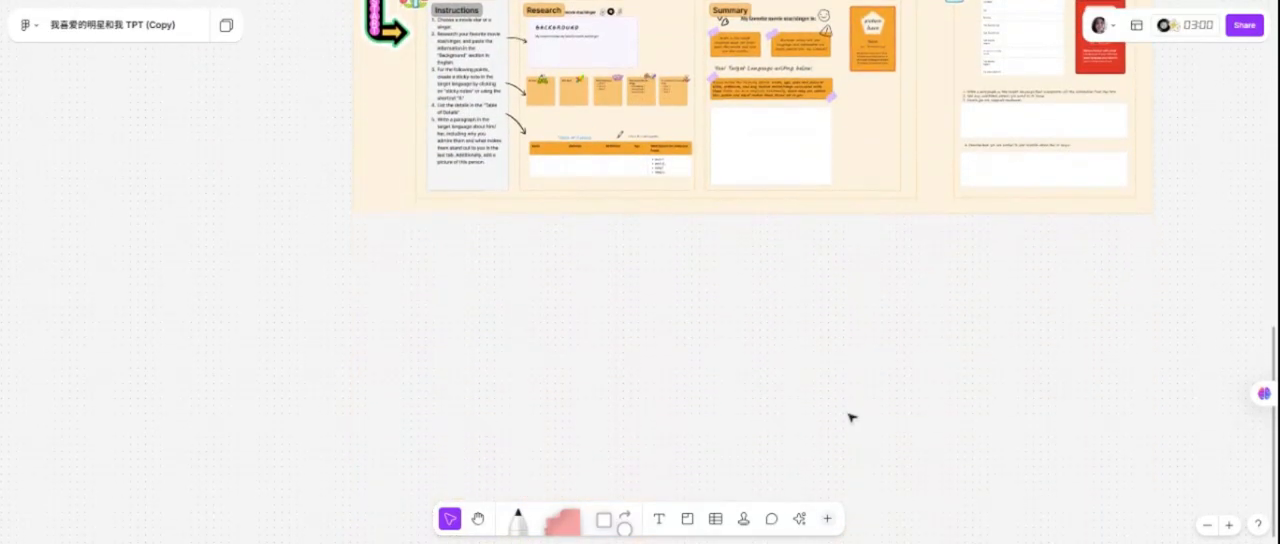
scroll(851, 418, "up", 12)
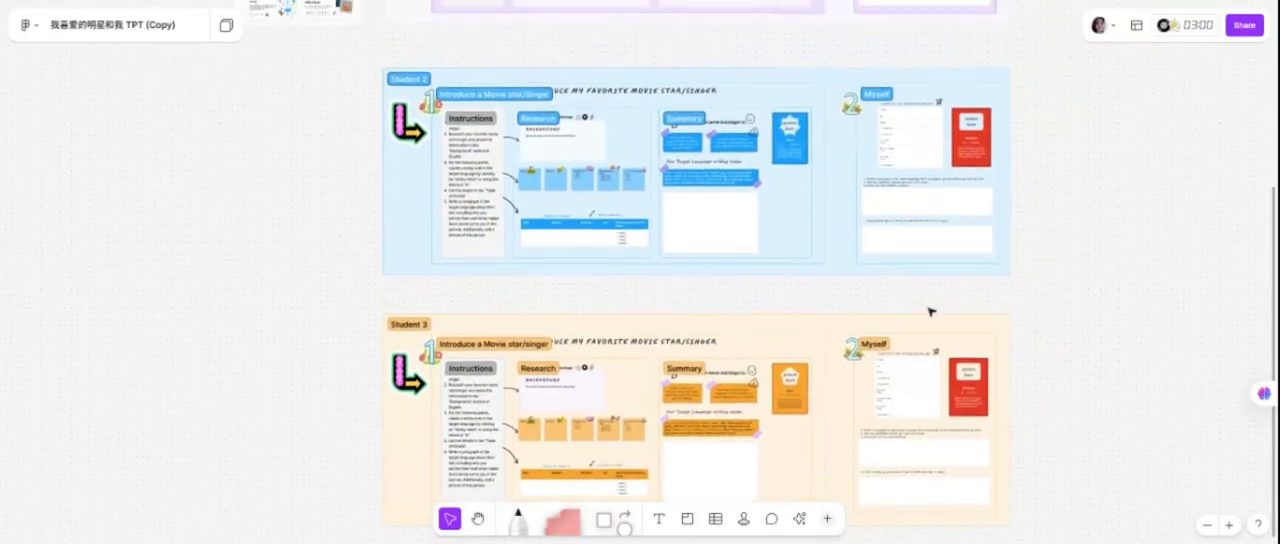
scroll(655, 148, "up", 2)
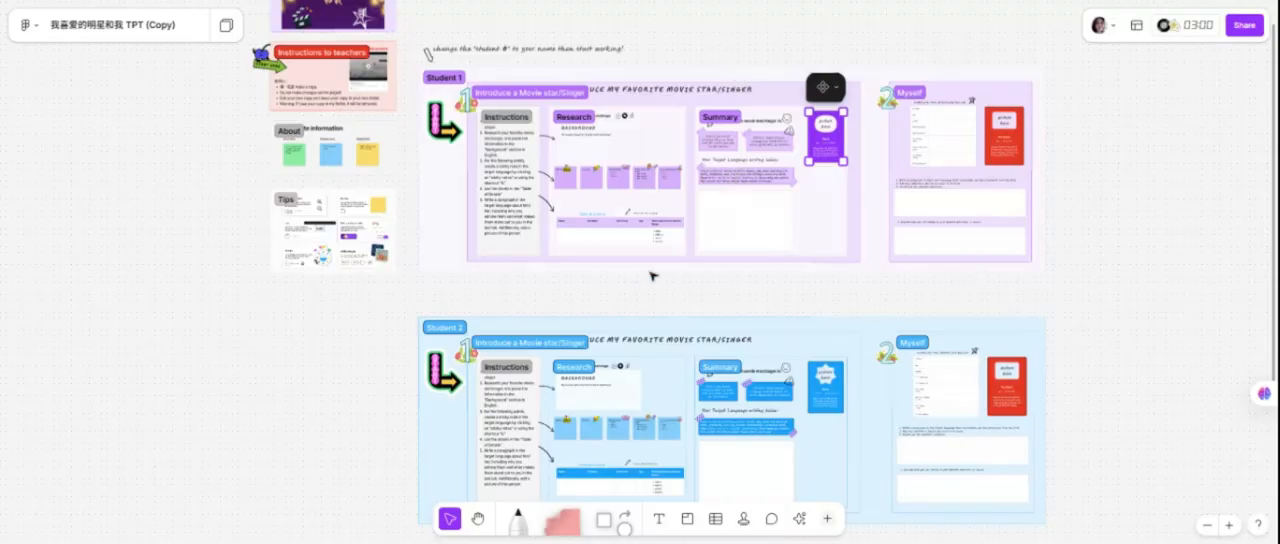
Delete the Student 2 and Student 3 sections below Student 1.
left_click(573, 330)
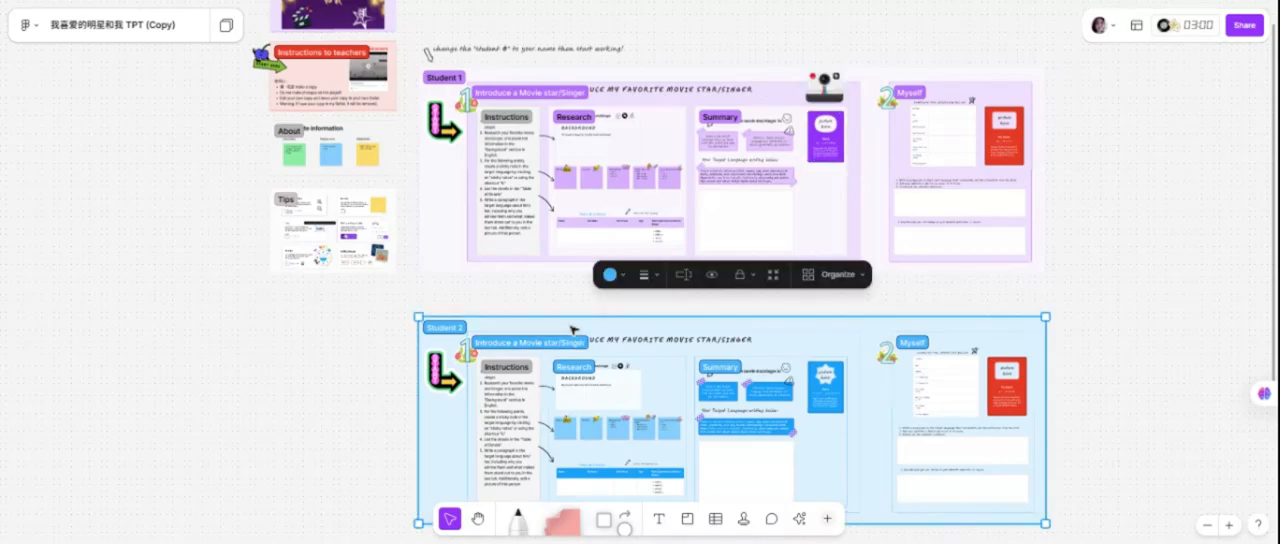
key("Delete")
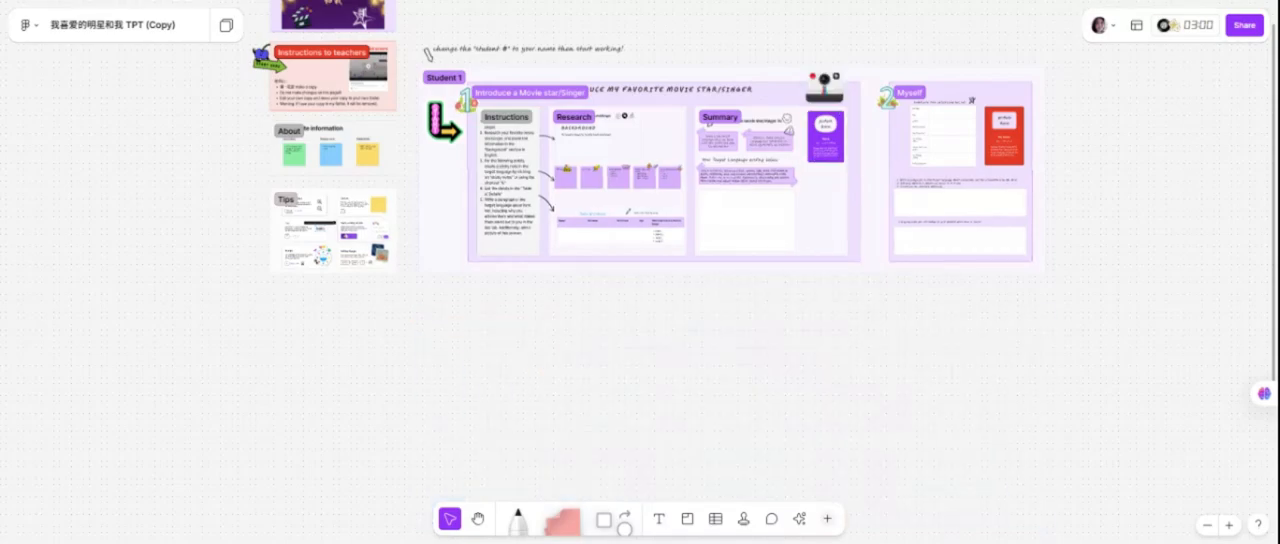
Duplicate the whole Student 1 section and position the copy beside the original with a small gap.
scroll(580, 366, "down", 3)
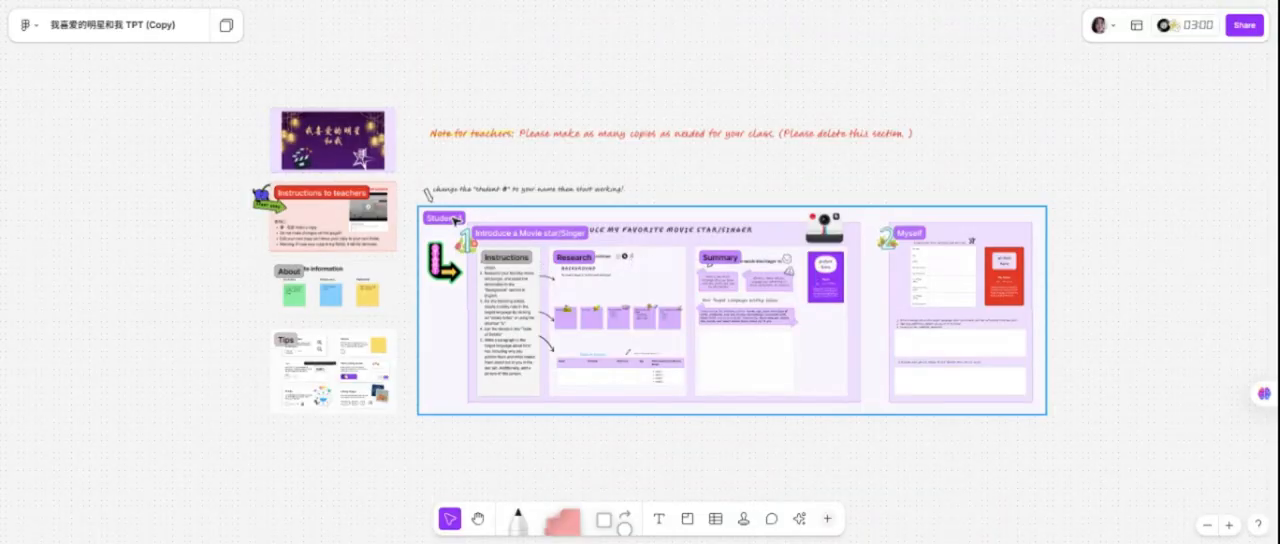
left_click(445, 222)
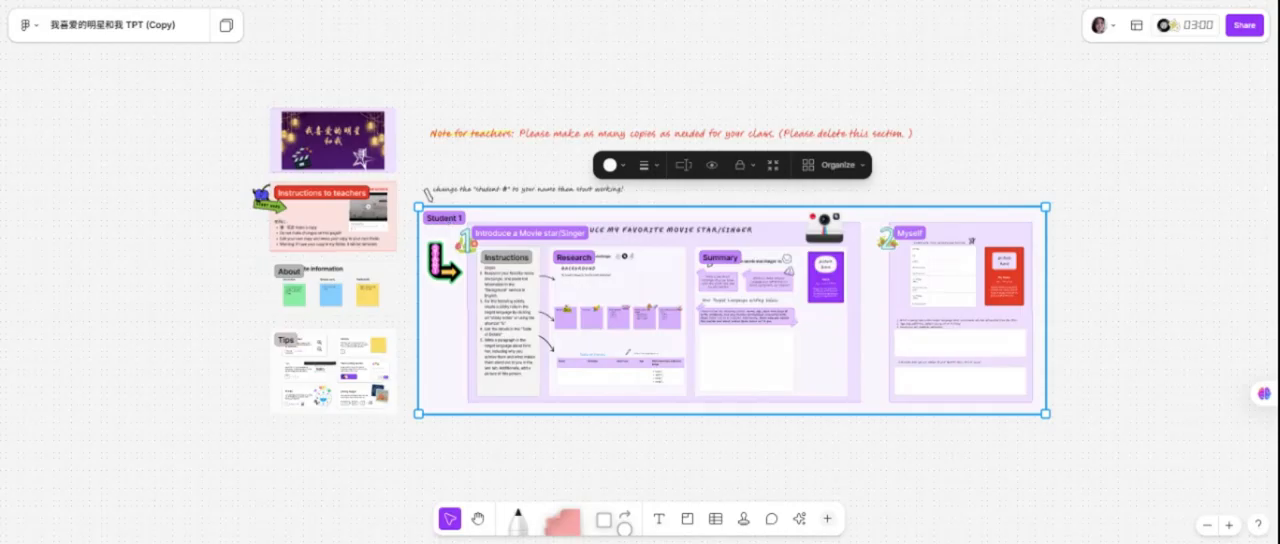
key("ctrl+d")
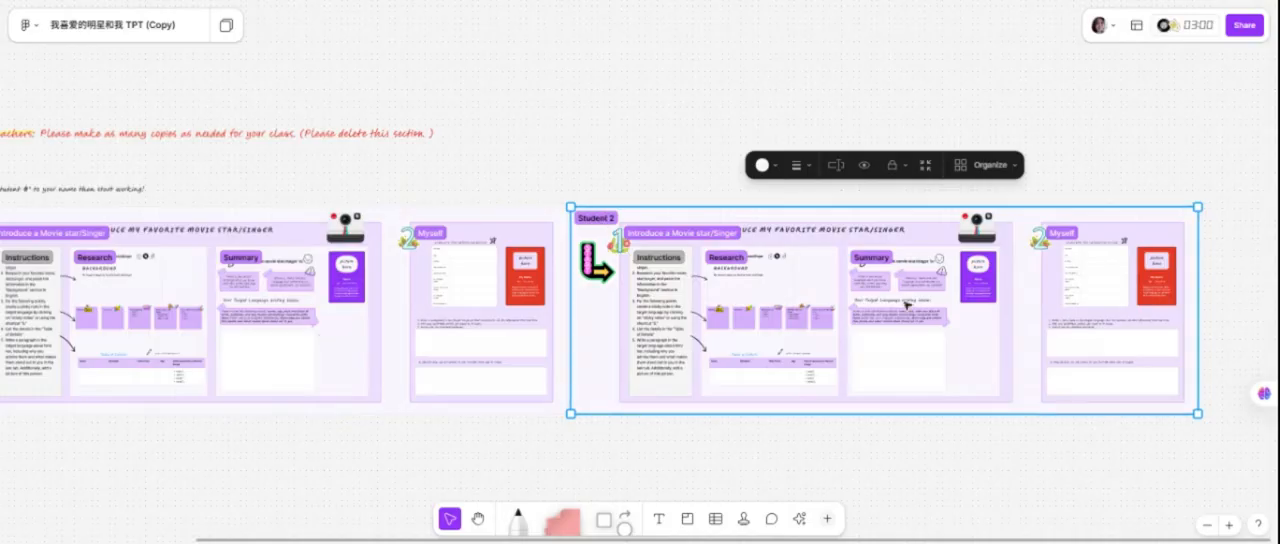
left_click_drag(602, 195, 608, 218)
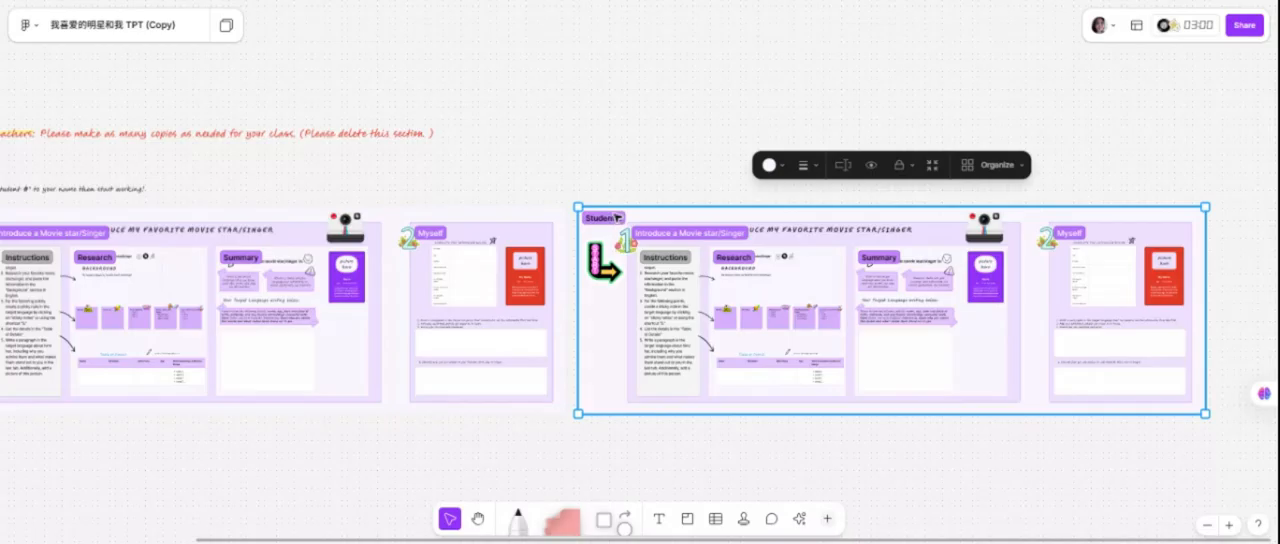
Try purple as the duplicated student section's colour, then settle on bright pink.
left_click(769, 165)
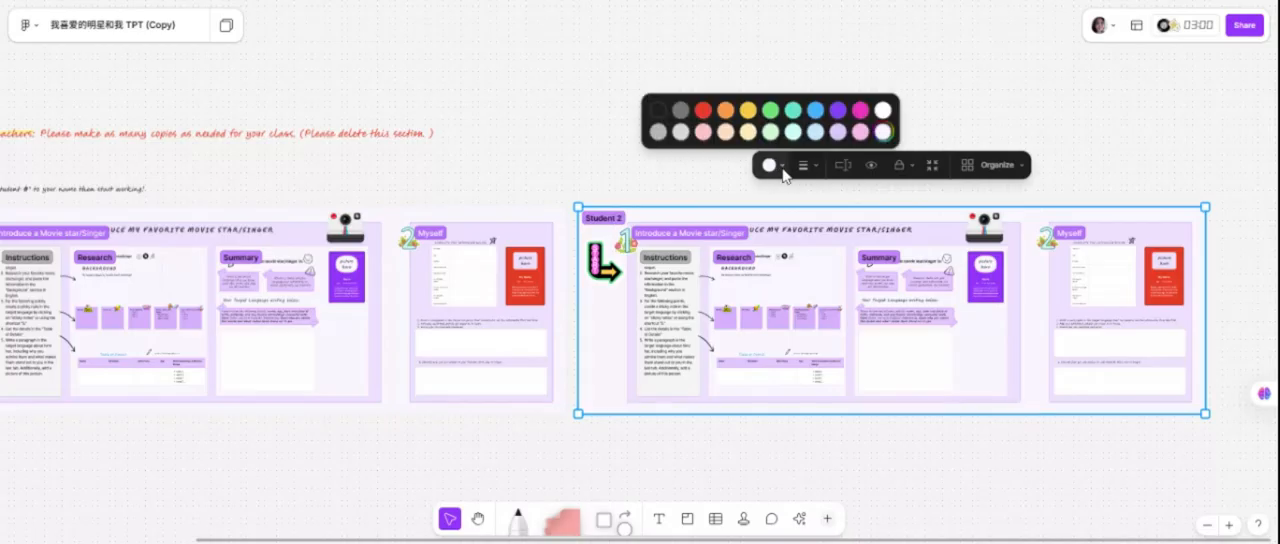
left_click(839, 112)
left_click(769, 162)
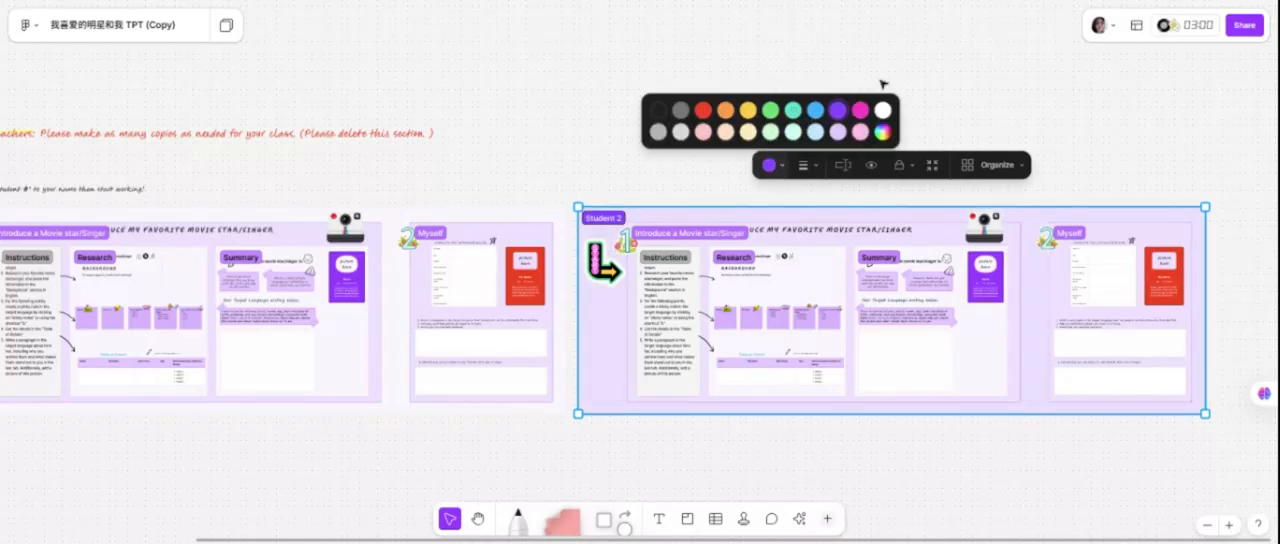
left_click(860, 110)
Rename the pink duplicated section as Student 3.
left_click(843, 165)
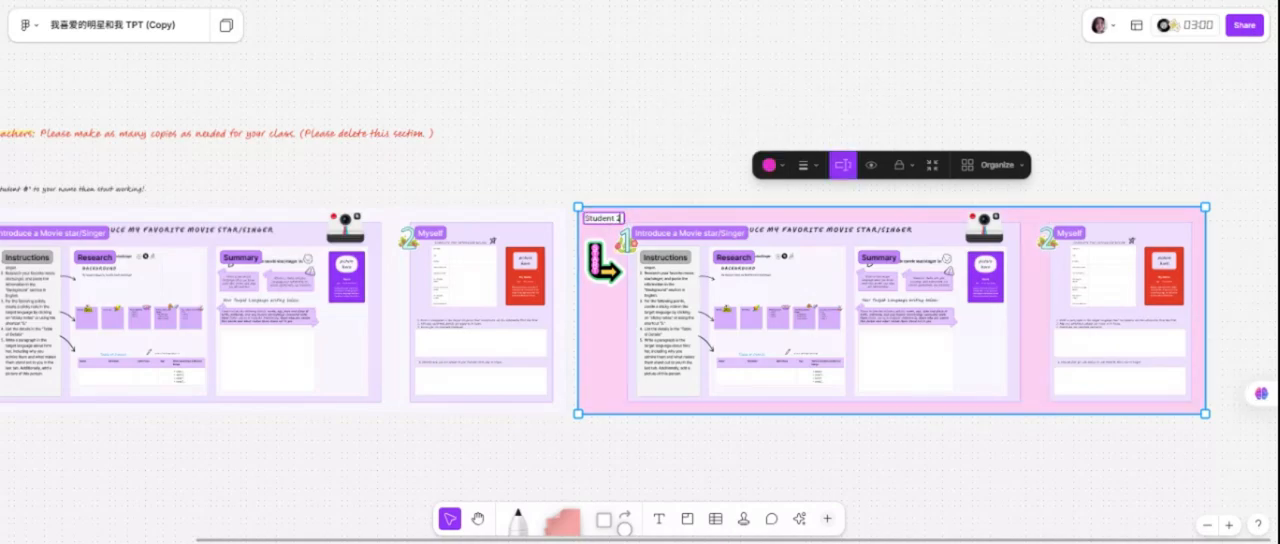
key("BackSpace")
type("3")
left_click(629, 240)
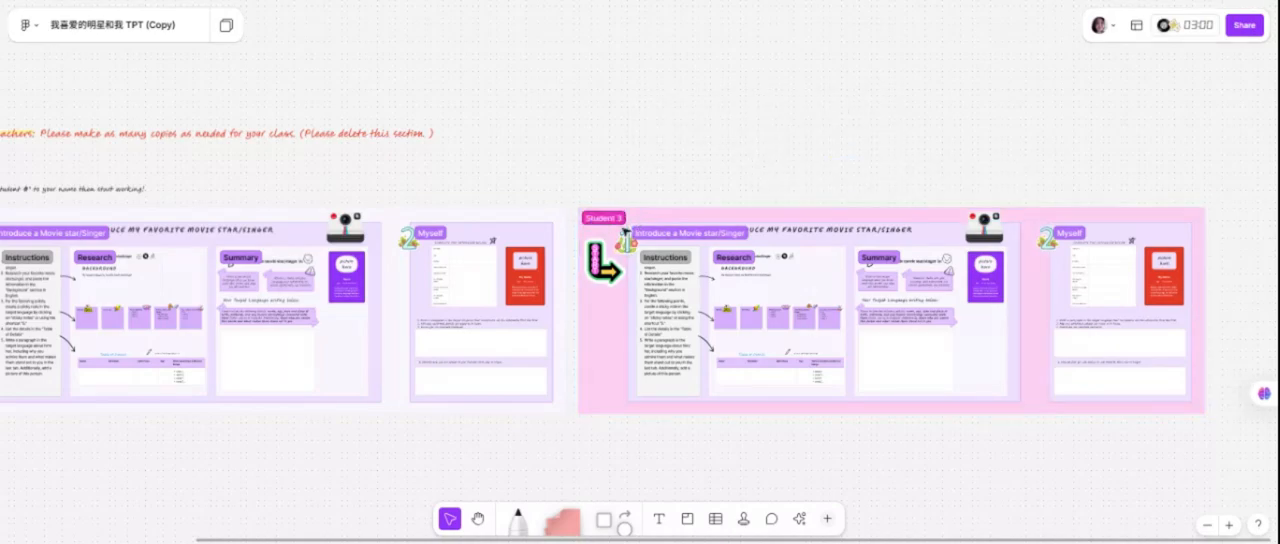
Change the pink section's name back to Student 2 and leave the section deselected.
left_click(615, 220)
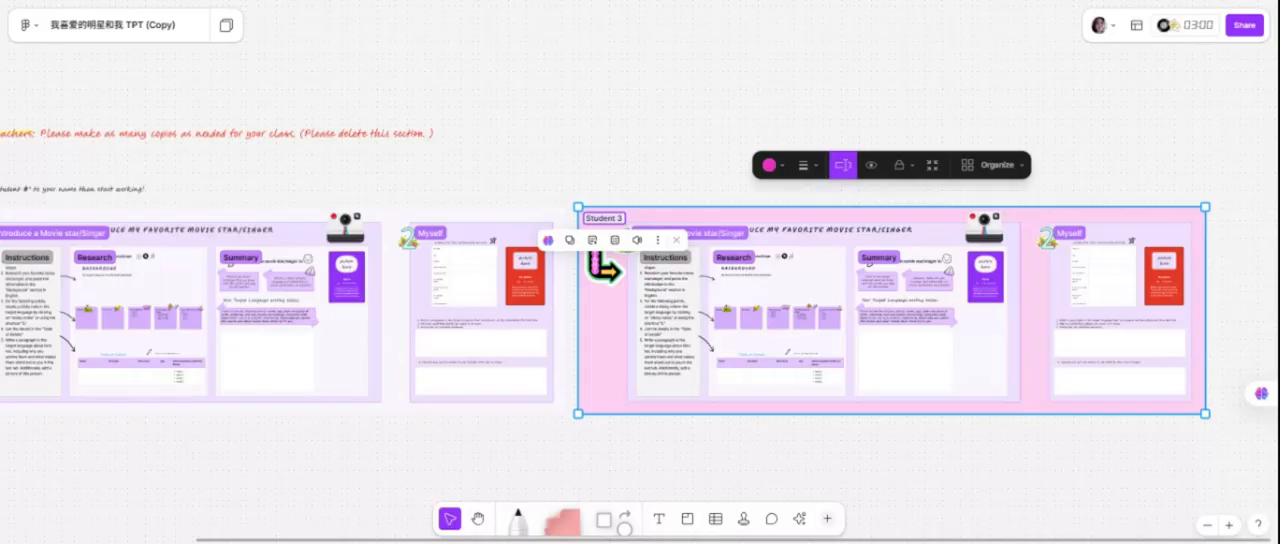
left_click(622, 218)
key("BackSpace")
type("2")
key("Return")
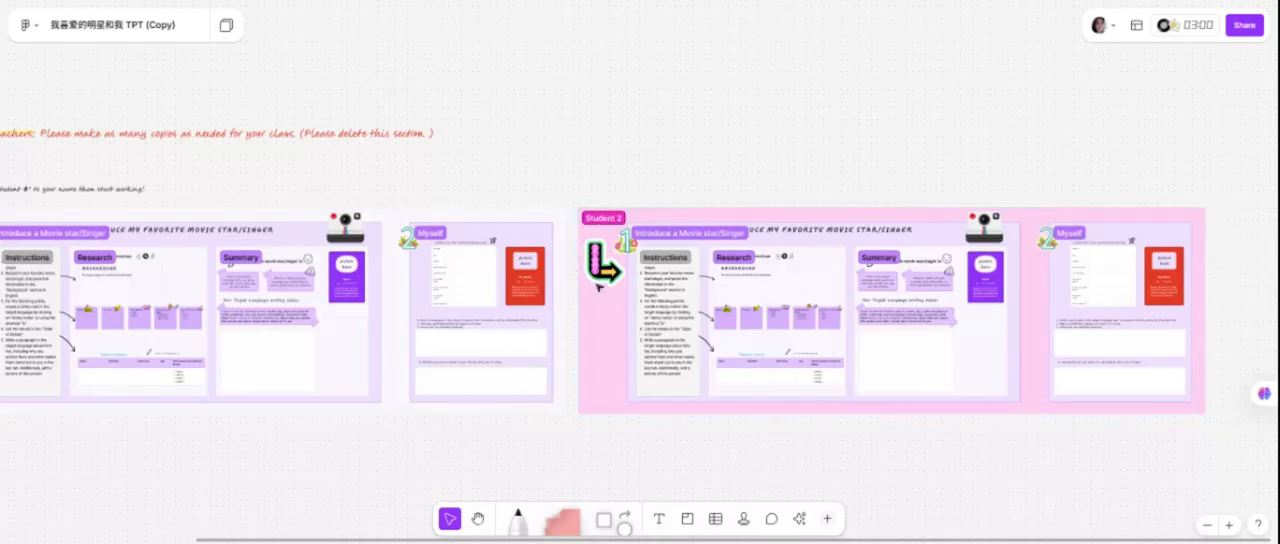
left_click(601, 218)
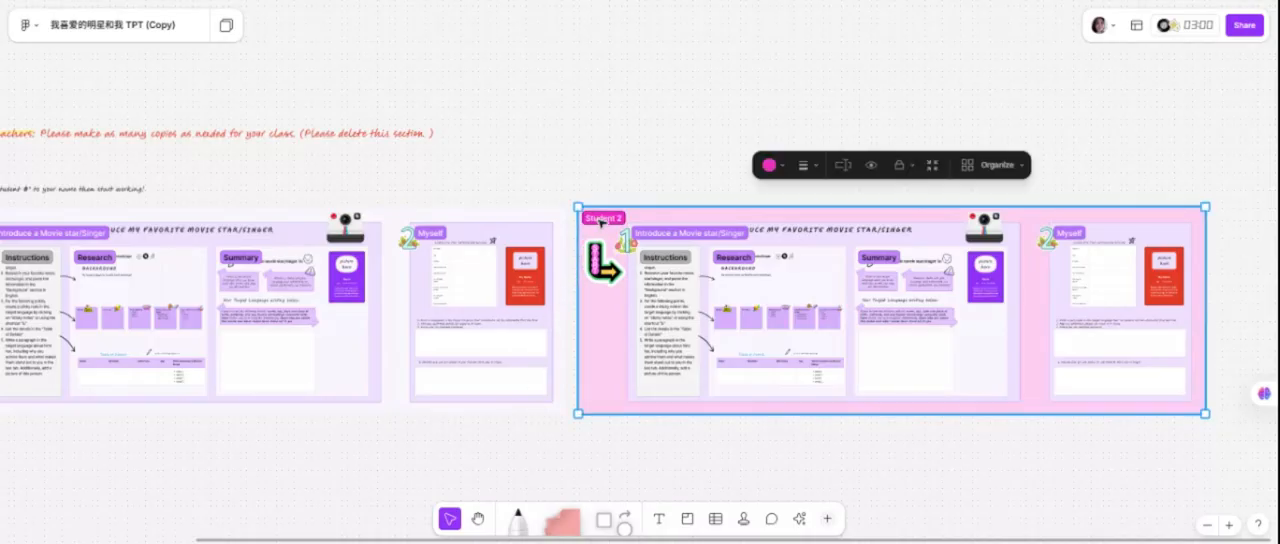
left_click(675, 409)
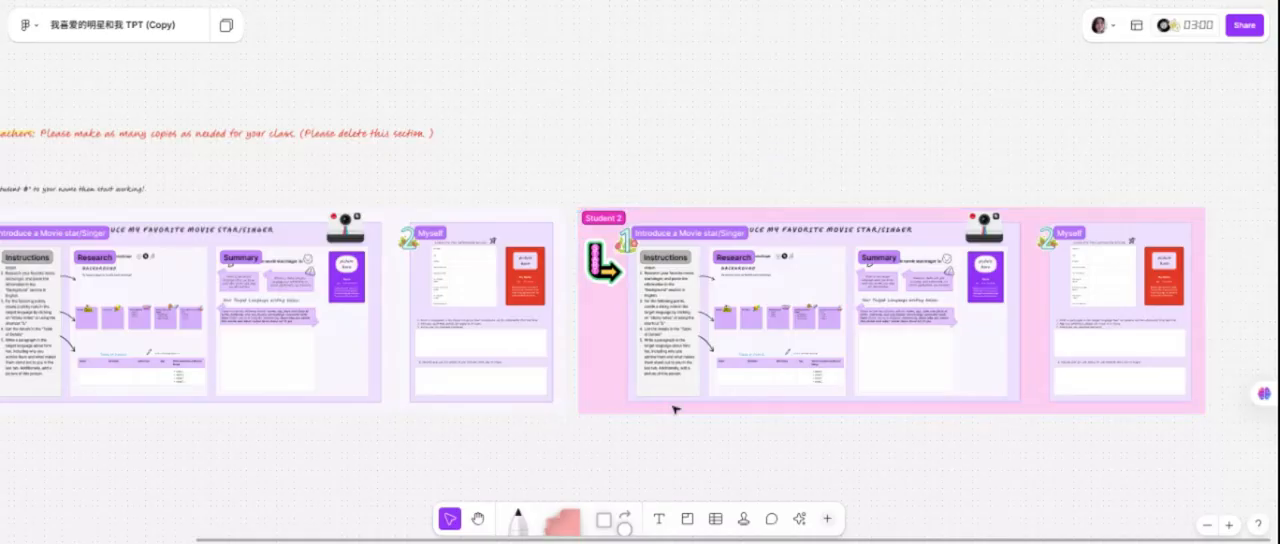
Duplicate the Student 1 and Student 2 sections together and place the copies as a second row directly below them.
scroll(675, 409, "down", 5)
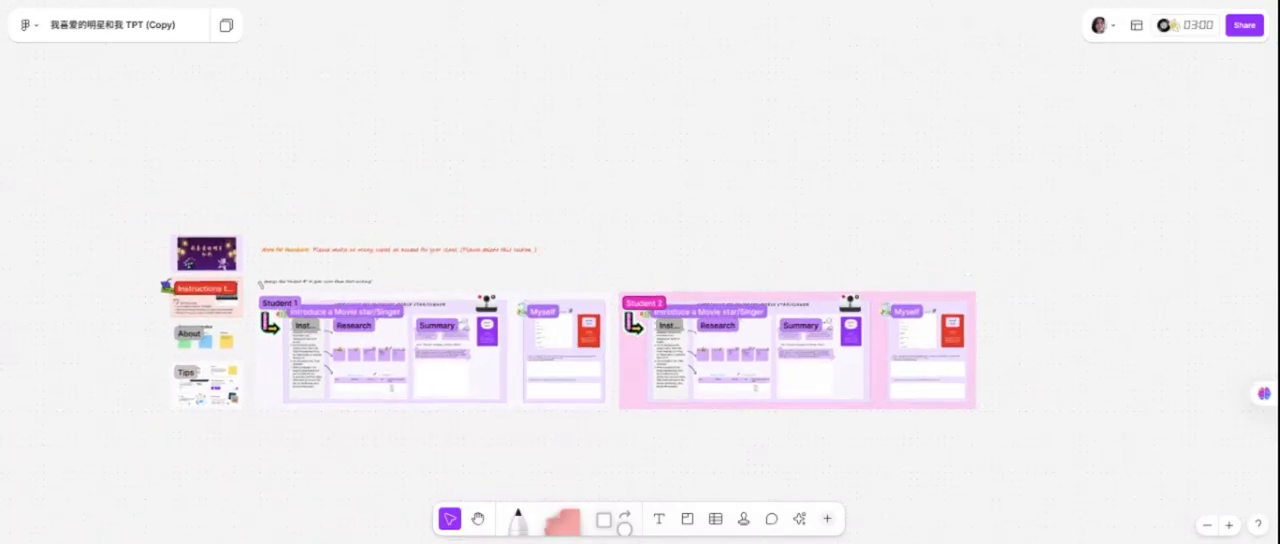
left_click(294, 311)
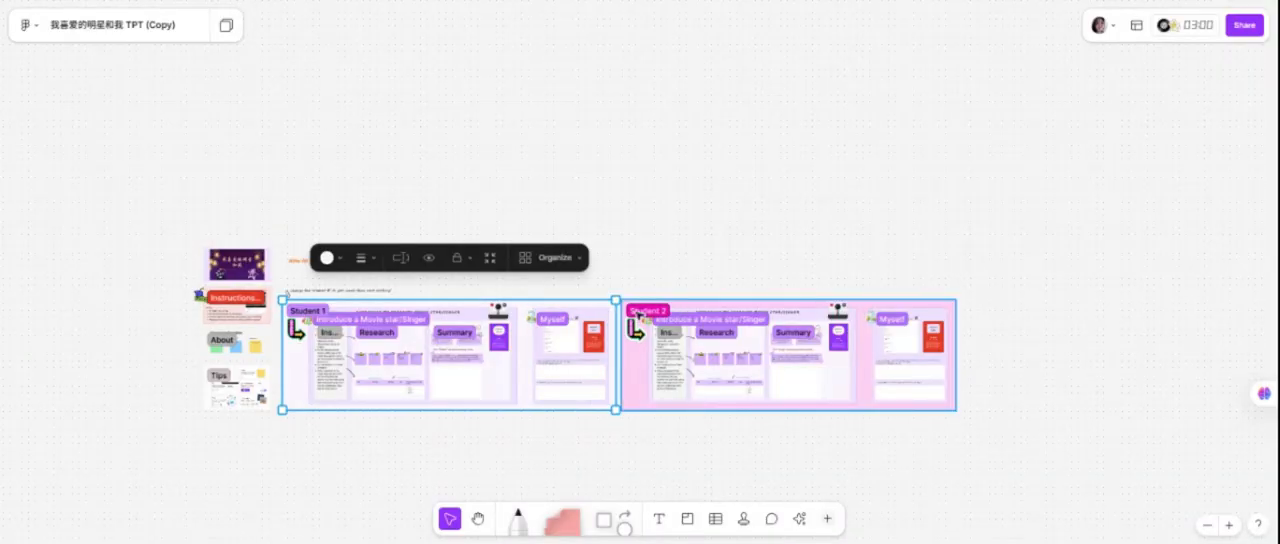
left_click(636, 322, "shift")
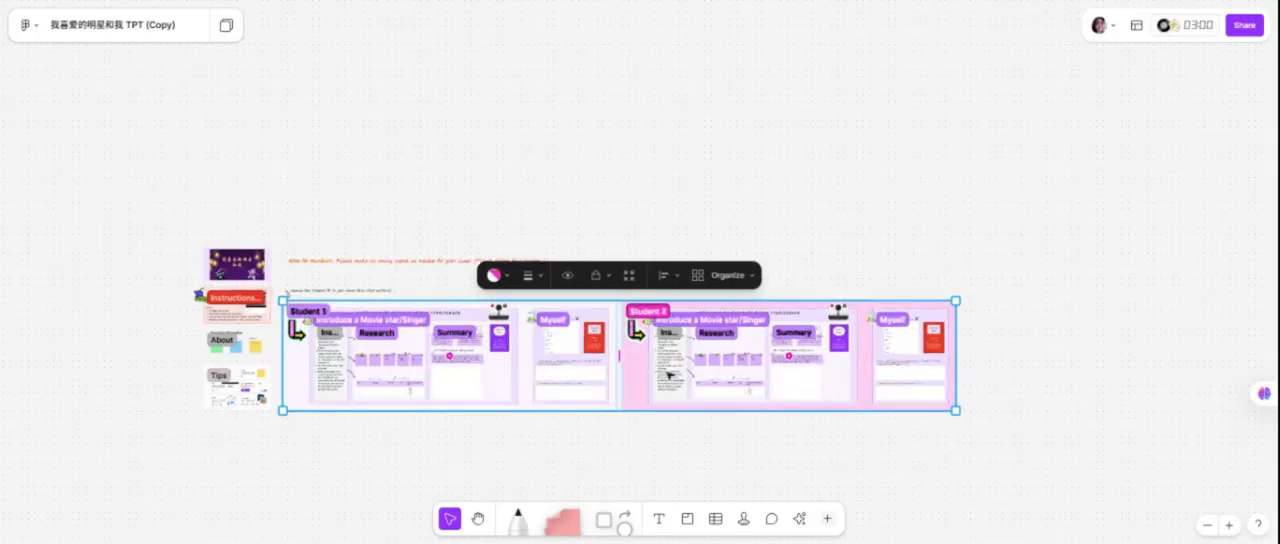
key("ctrl+d")
left_click_drag(666, 510, 661, 489)
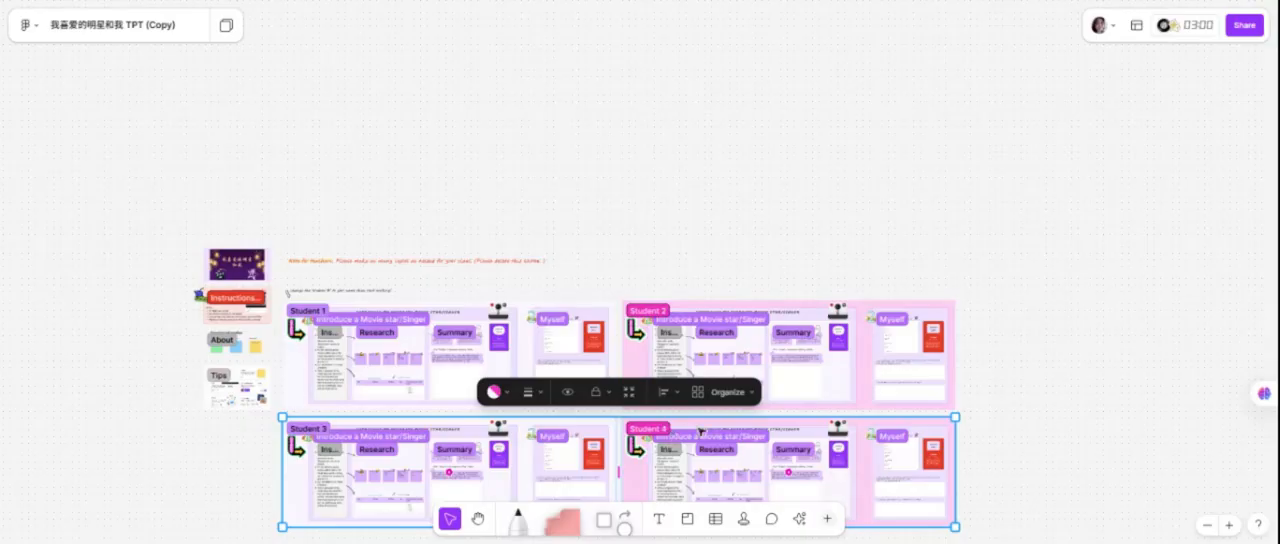
scroll(895, 397, "down", 2)
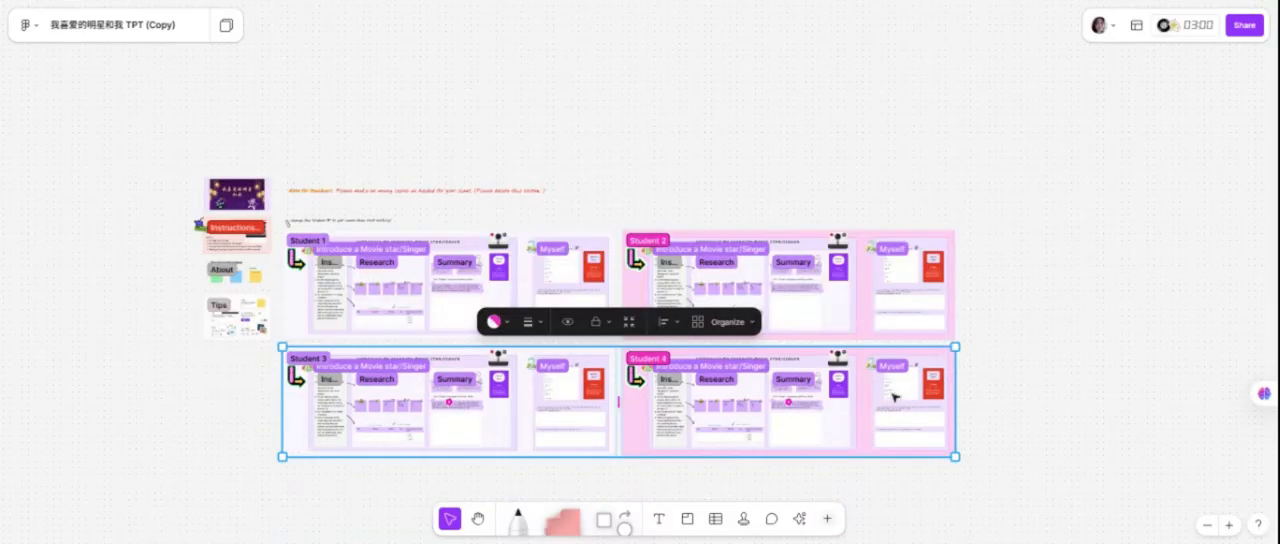
left_click(1009, 375)
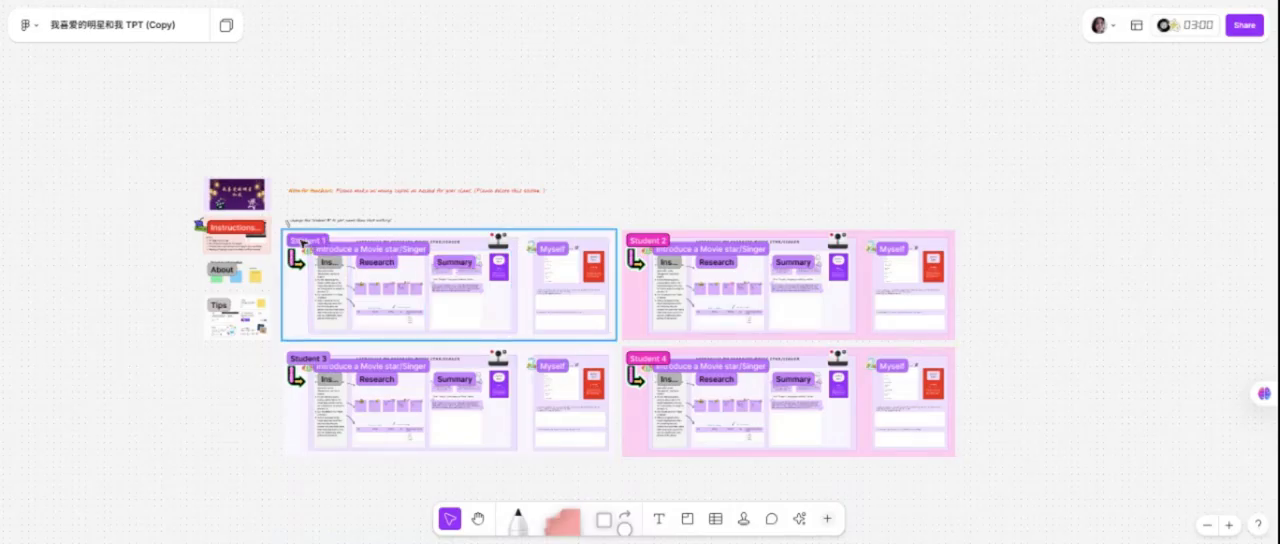
Duplicate the Student 1 to Student 4 sections together, placing the copies directly below as two more rows, and deselect them.
left_click(302, 242)
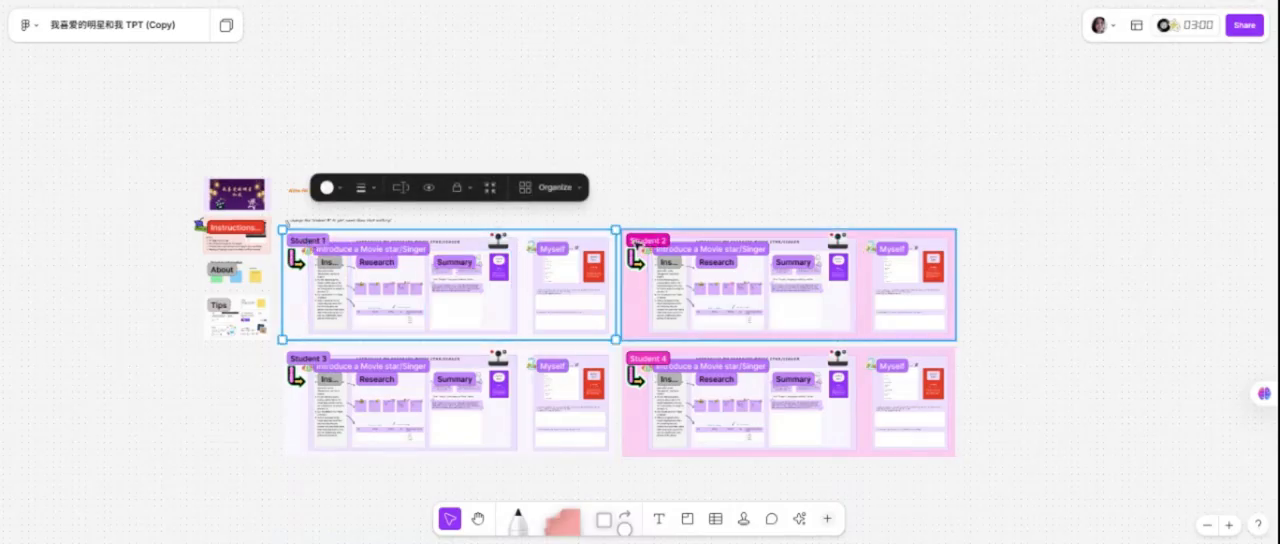
left_click(640, 243, "shift")
left_click(308, 359, "shift")
left_click(646, 360, "shift")
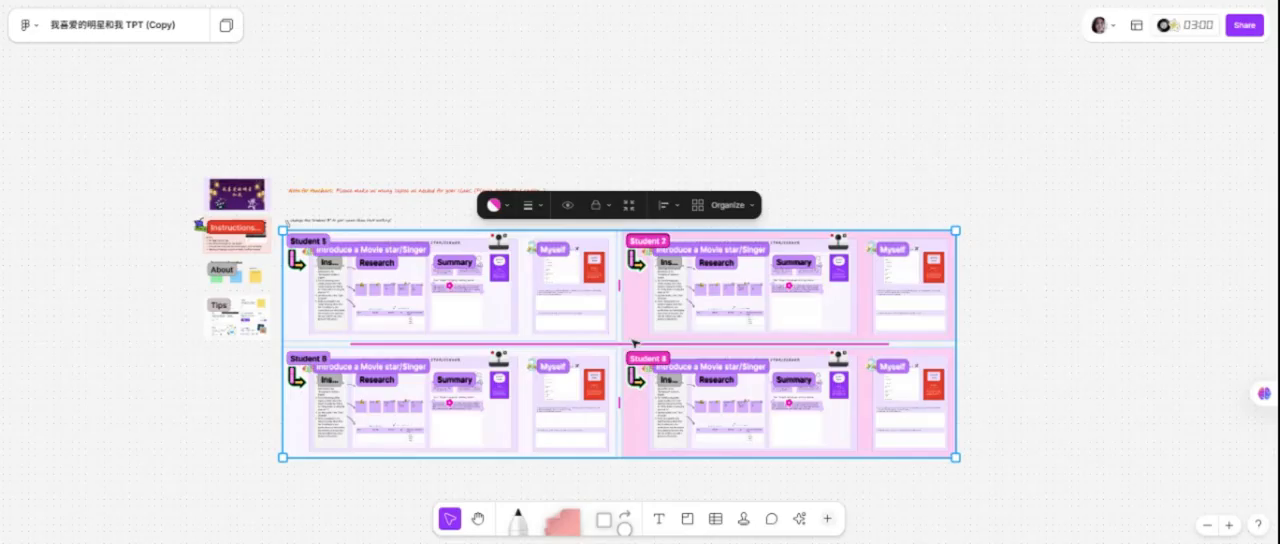
key("ctrl+d")
scroll(630, 377, "down", 3)
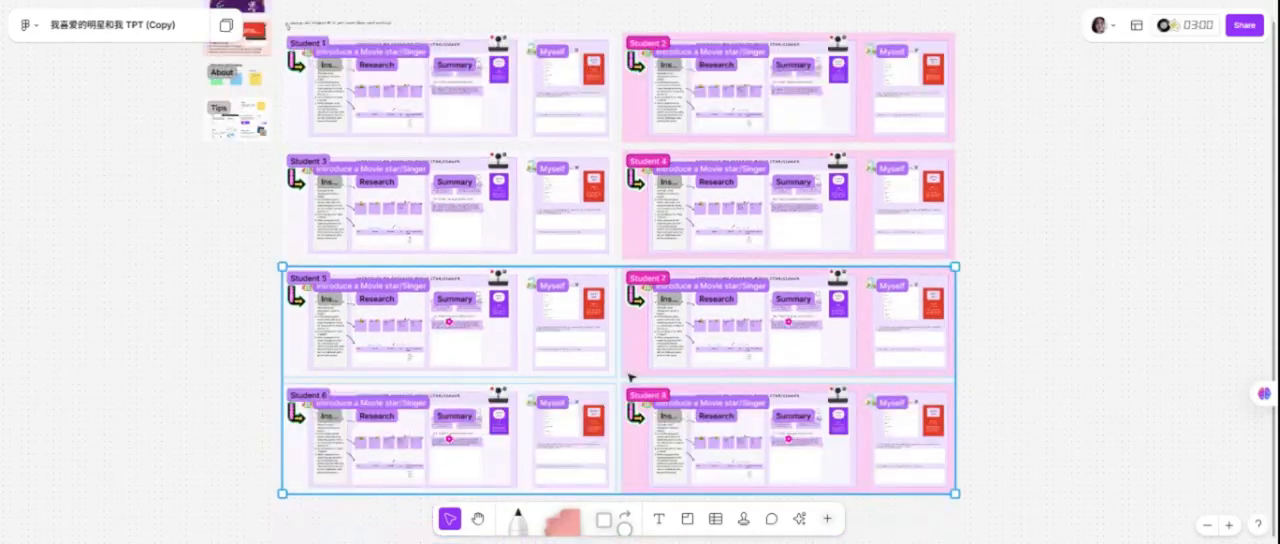
left_click(1057, 317)
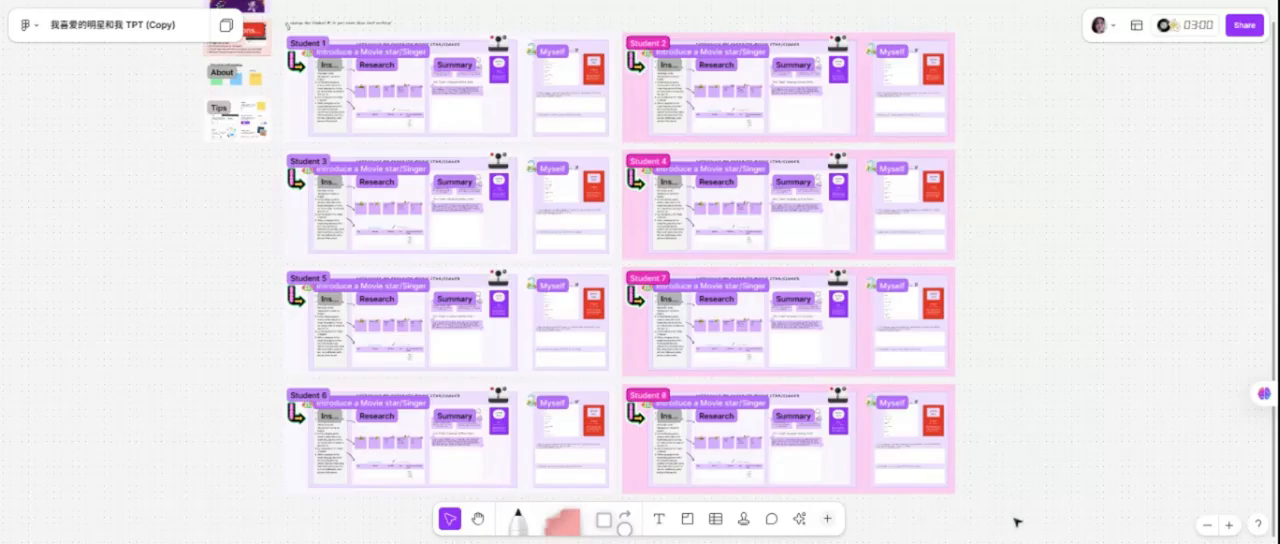
Select only the eight student sections, duplicate them together with the copies directly below the originals, and clear the selection.
left_click_drag(1014, 518, 251, 123)
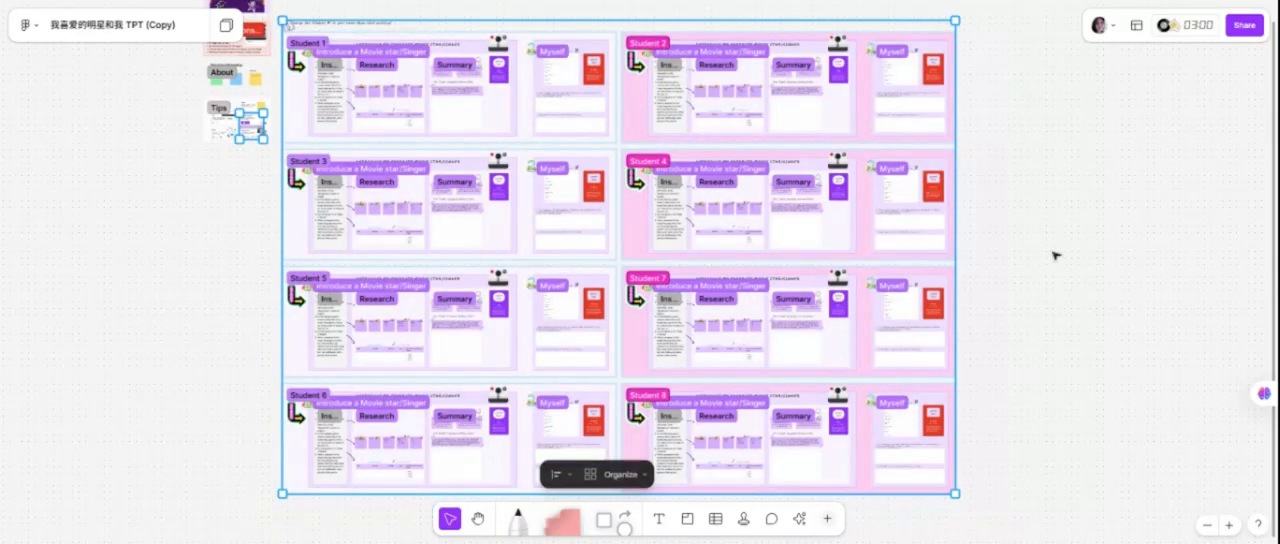
left_click(1211, 210)
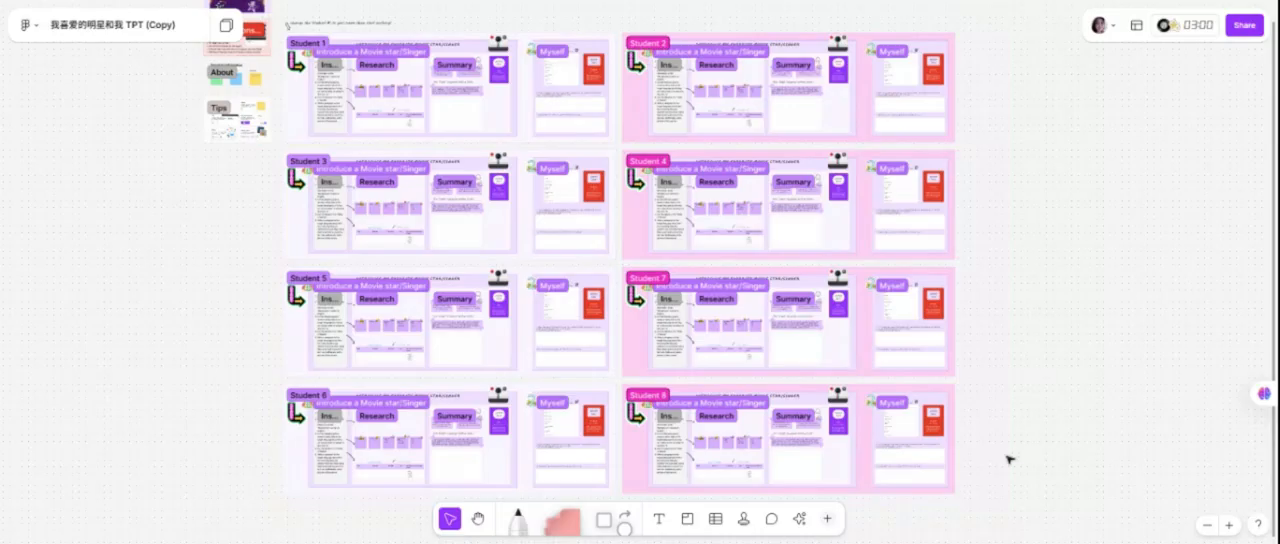
left_click(307, 43)
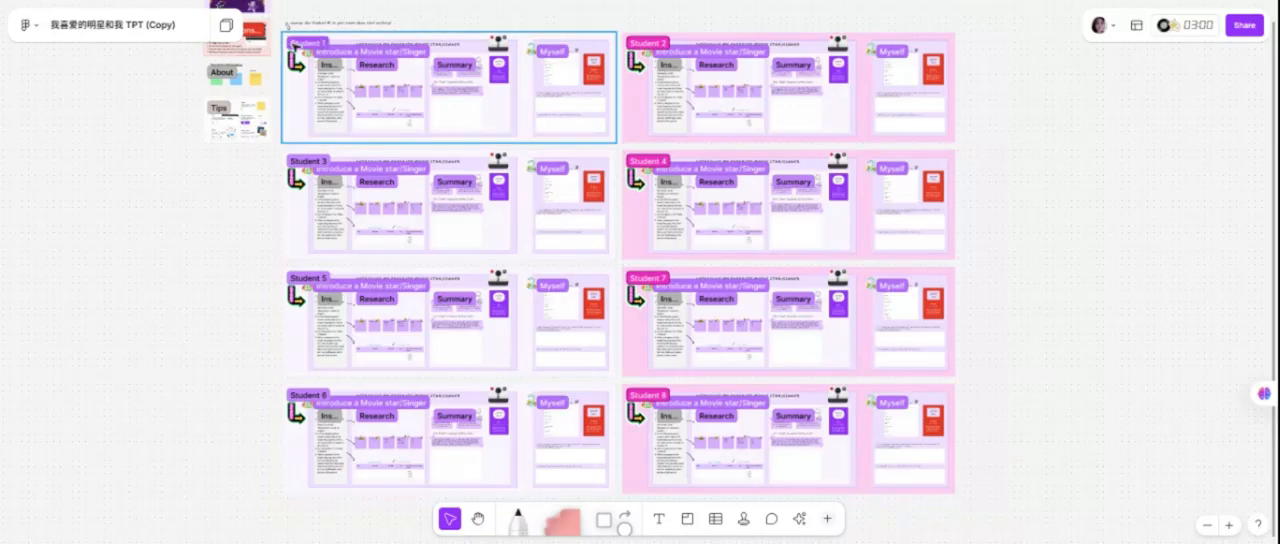
left_click(631, 44, "shift")
left_click(307, 161, "shift")
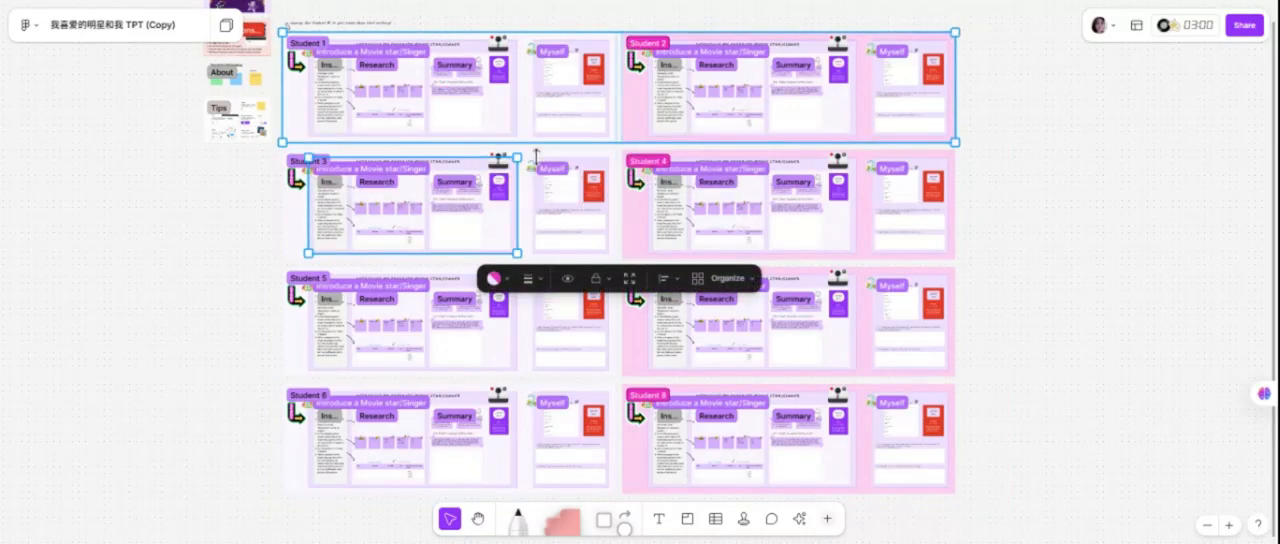
left_click(638, 164, "shift")
left_click(319, 277, "shift")
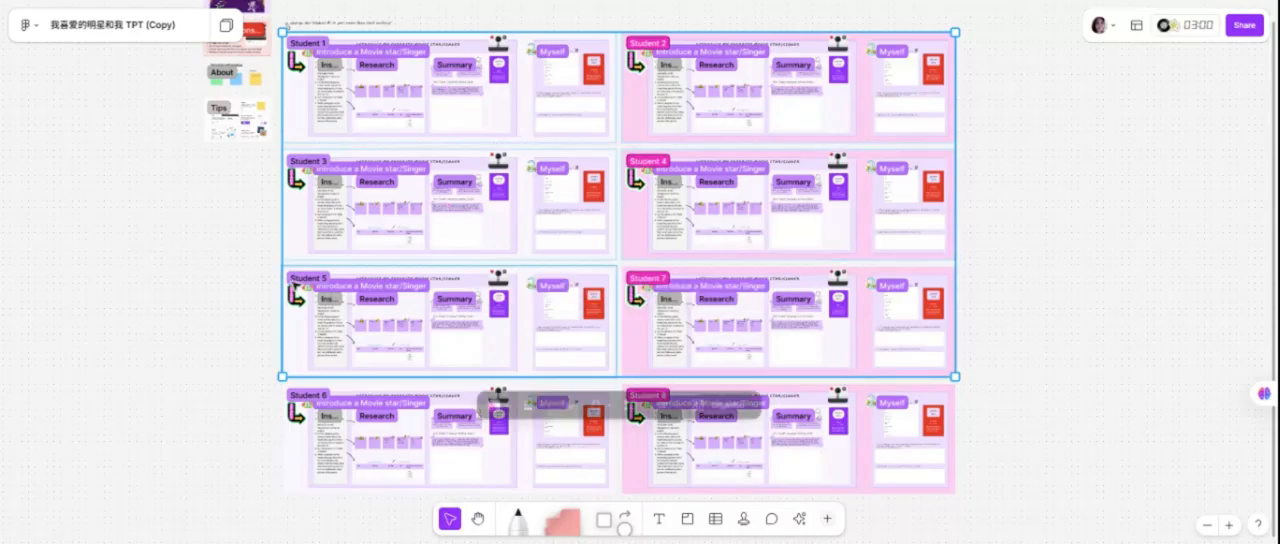
left_click(306, 396, "shift")
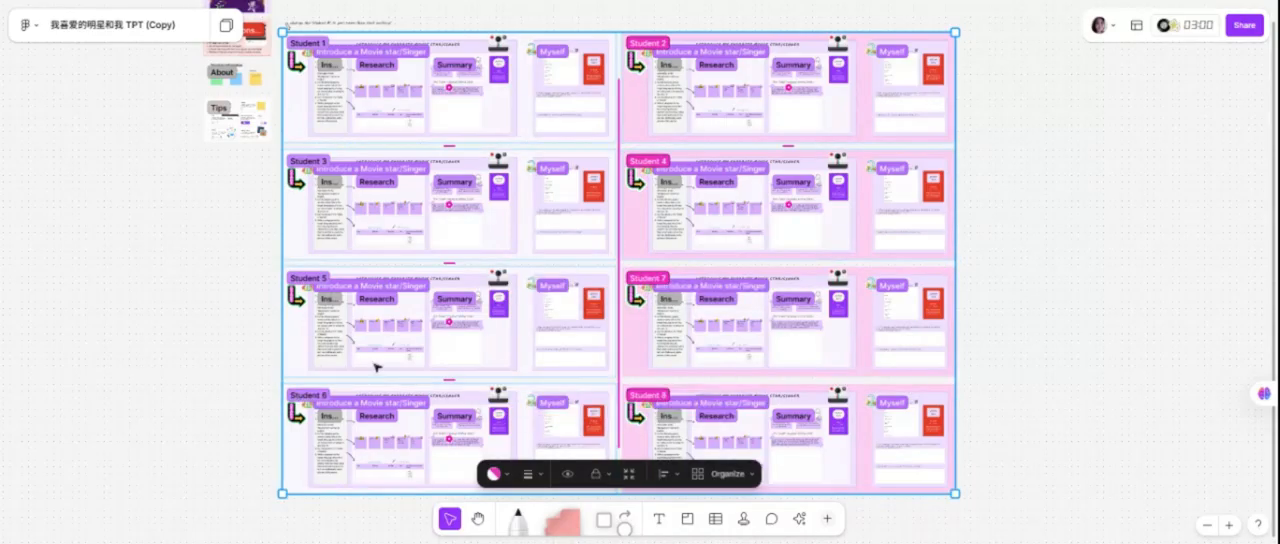
left_click(643, 282, "shift")
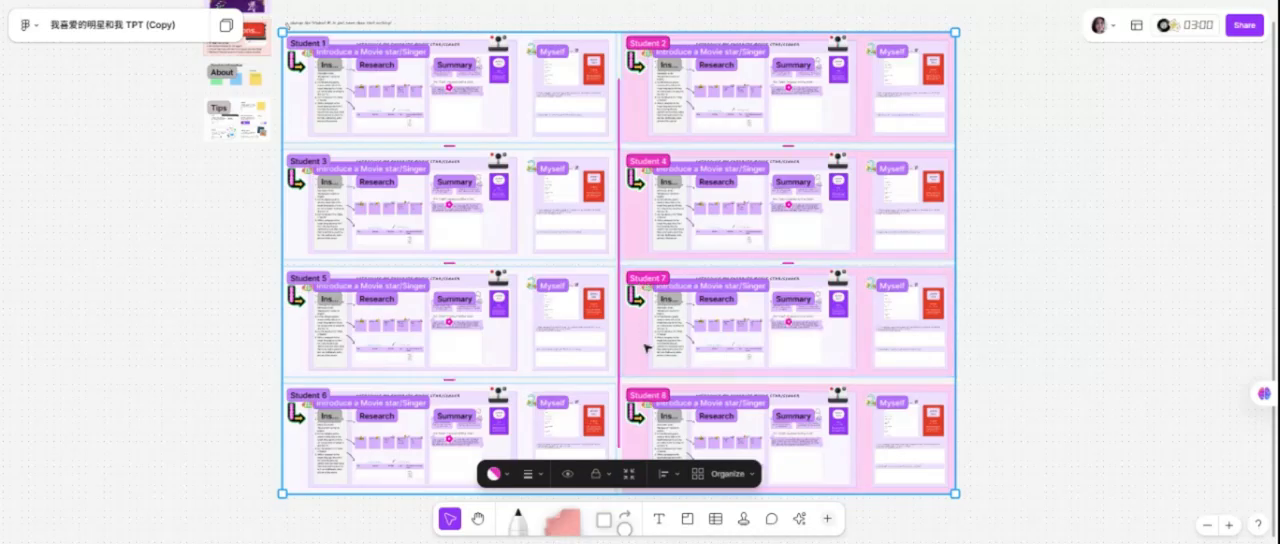
left_click(645, 400, "shift")
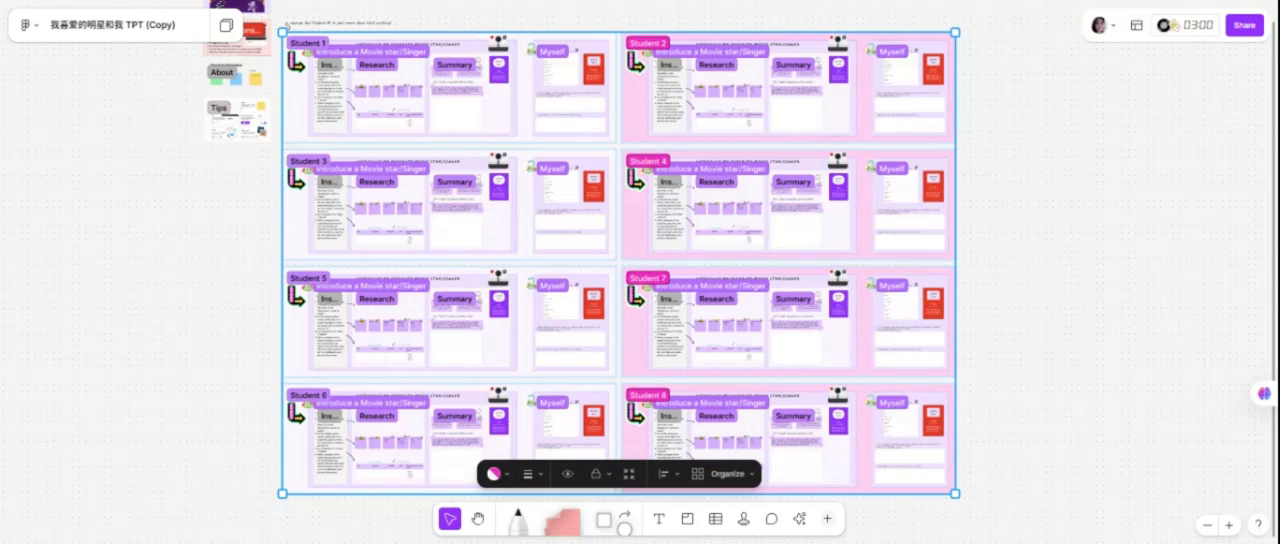
left_click_drag(792, 160, 797, 316)
left_click(1115, 220)
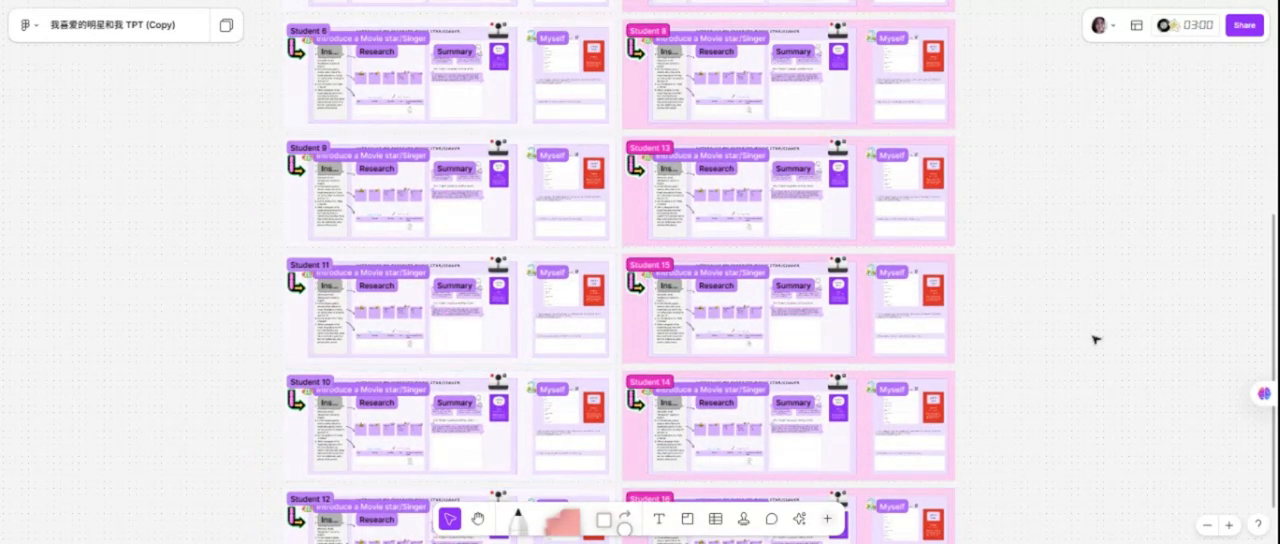
Duplicate the whole block of sixteen student sections together, leaving the copies below the originals and deselected.
scroll(1067, 437, "down", 3)
scroll(1067, 437, "down", 10)
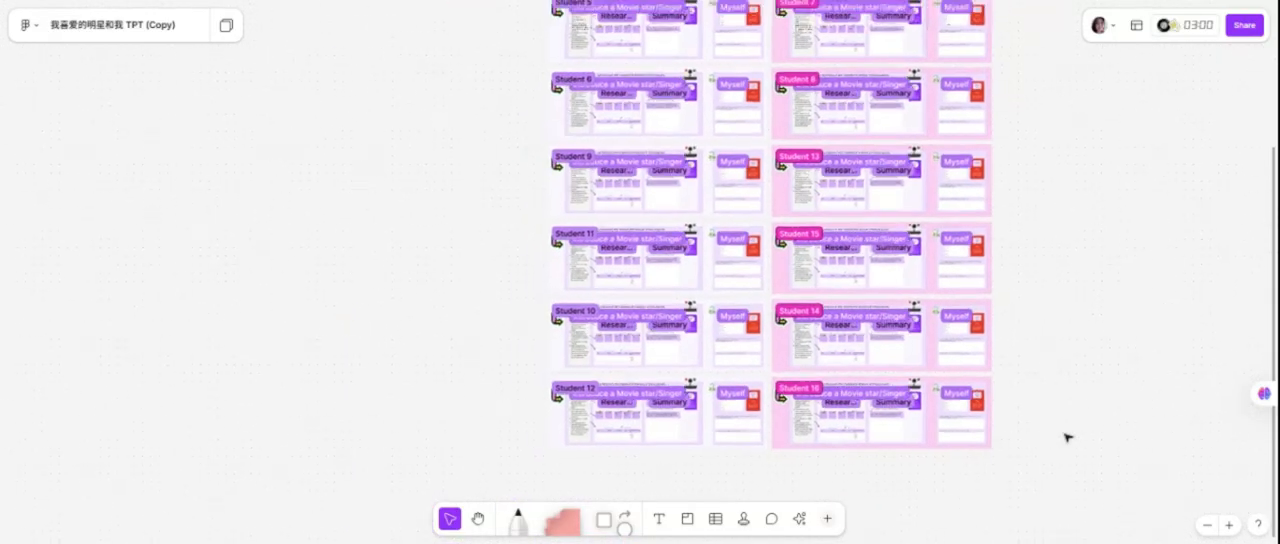
left_click_drag(1063, 474, 751, 67)
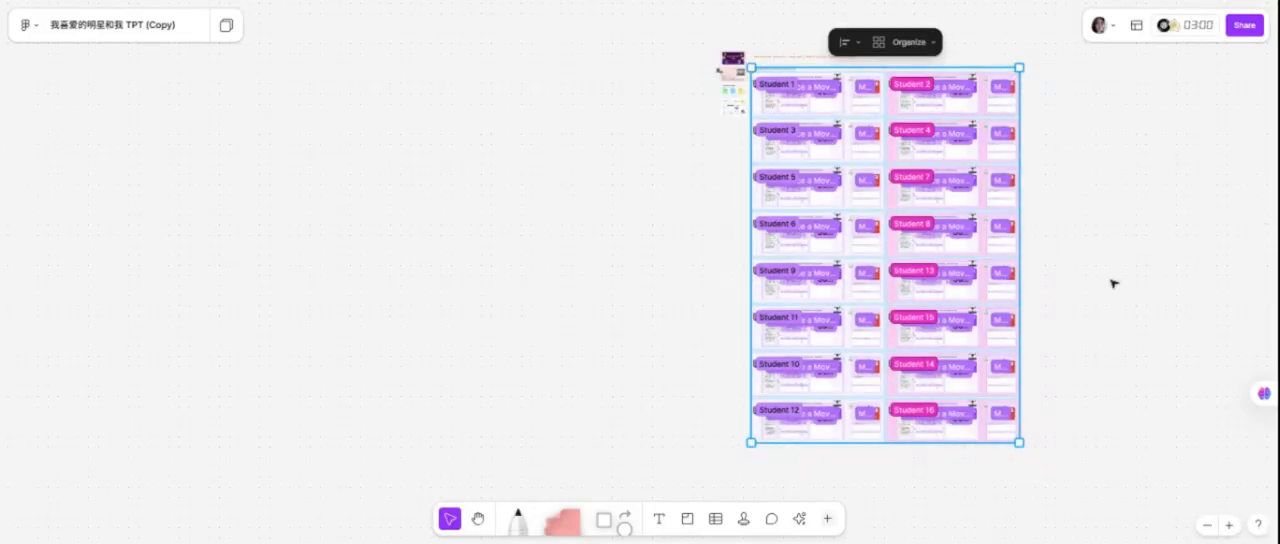
key("ctrl+d")
left_click_drag(974, 205, 968, 264)
left_click(1117, 187)
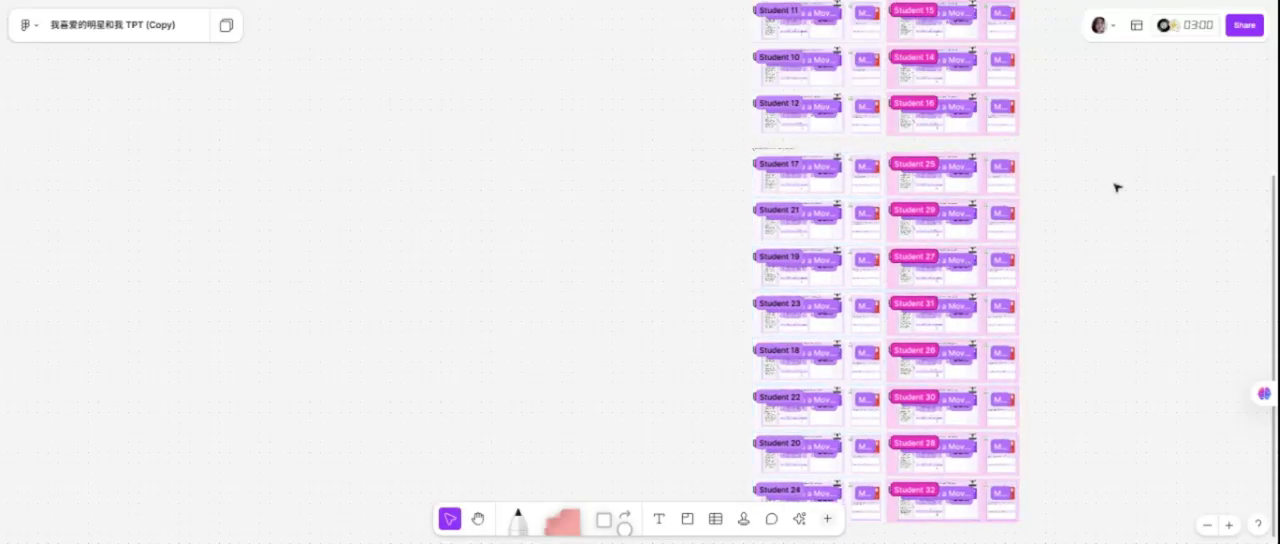
Return to the start of the board and examine the Student 1 section's instructions, research and summary areas up close.
scroll(1117, 187, "up", 5)
scroll(1128, 200, "up", 10, "ctrl")
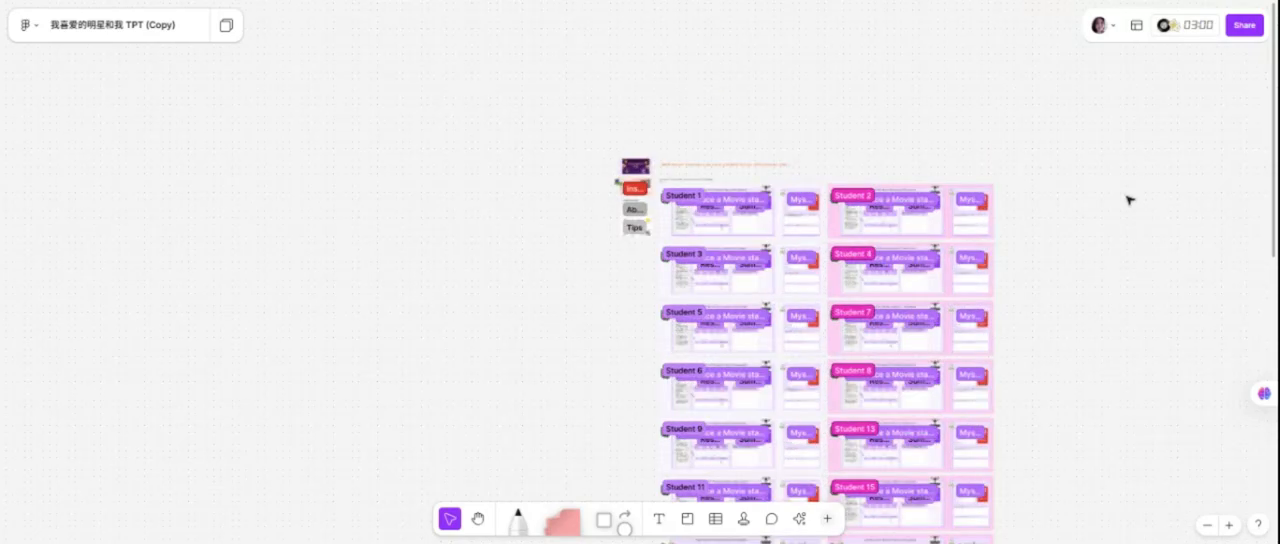
scroll(1105, 204, "left", 10)
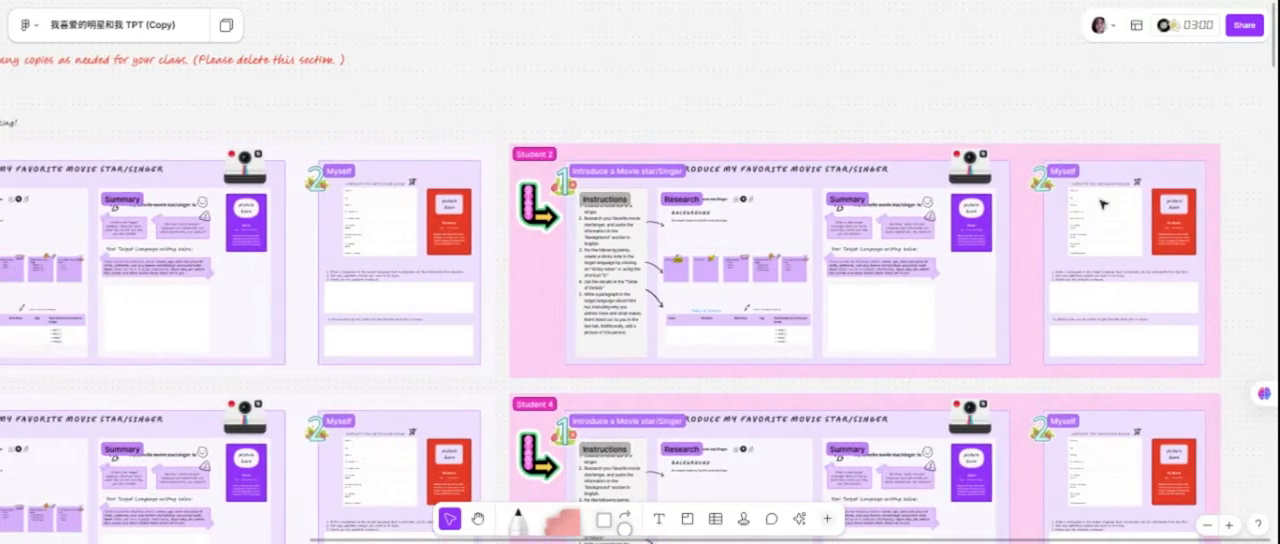
scroll(1008, 215, "left", 2)
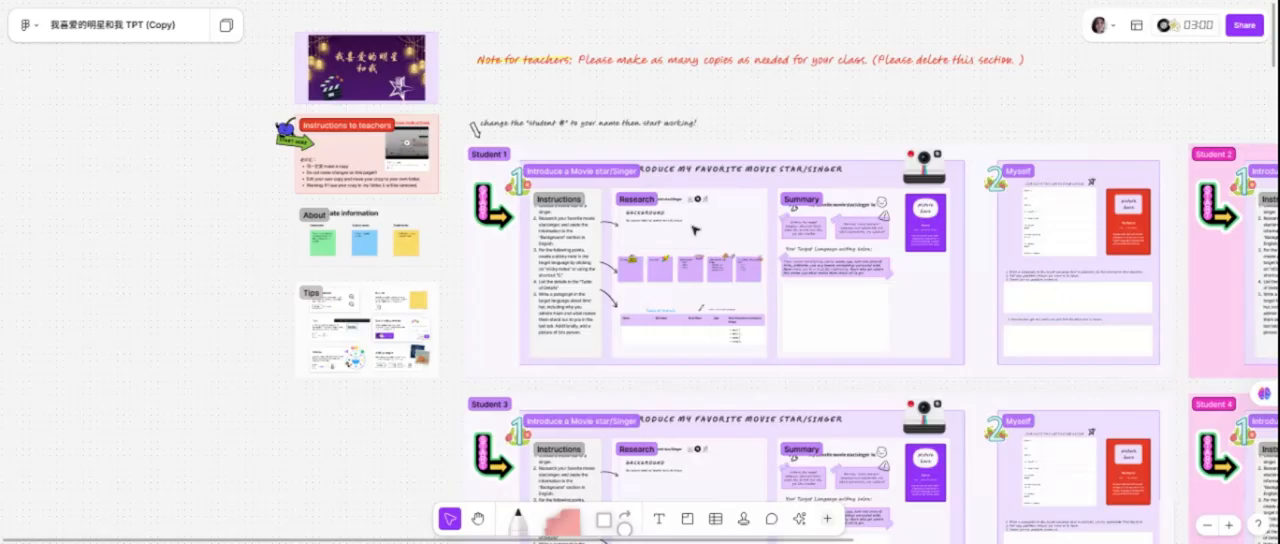
scroll(696, 231, "up", 6)
scroll(696, 231, "down", 3)
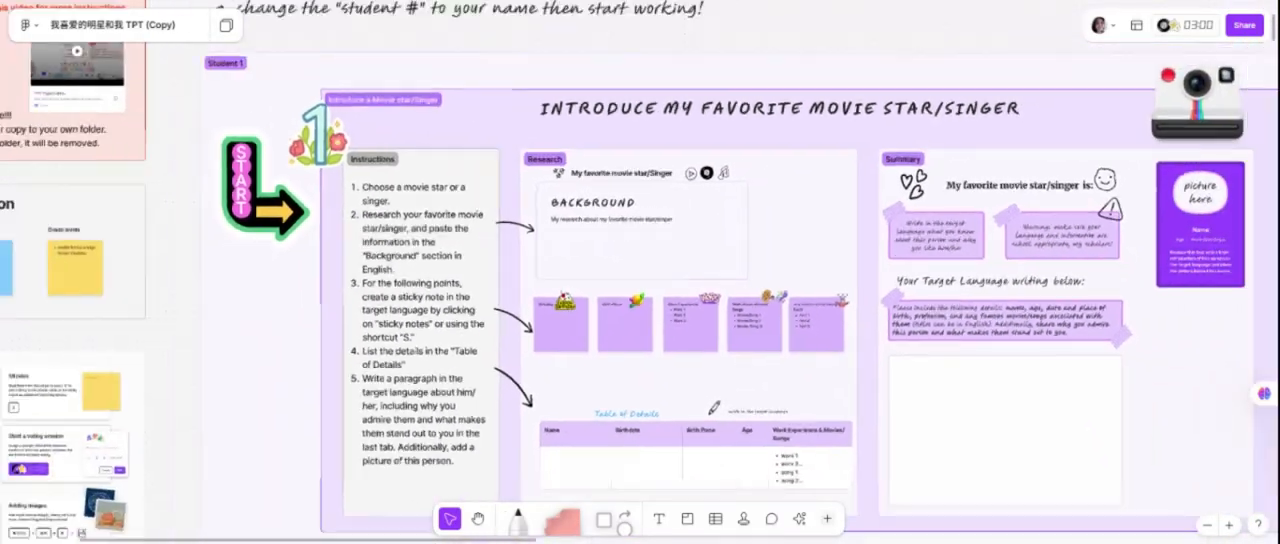
scroll(696, 231, "down", 1)
scroll(696, 231, "up", 1)
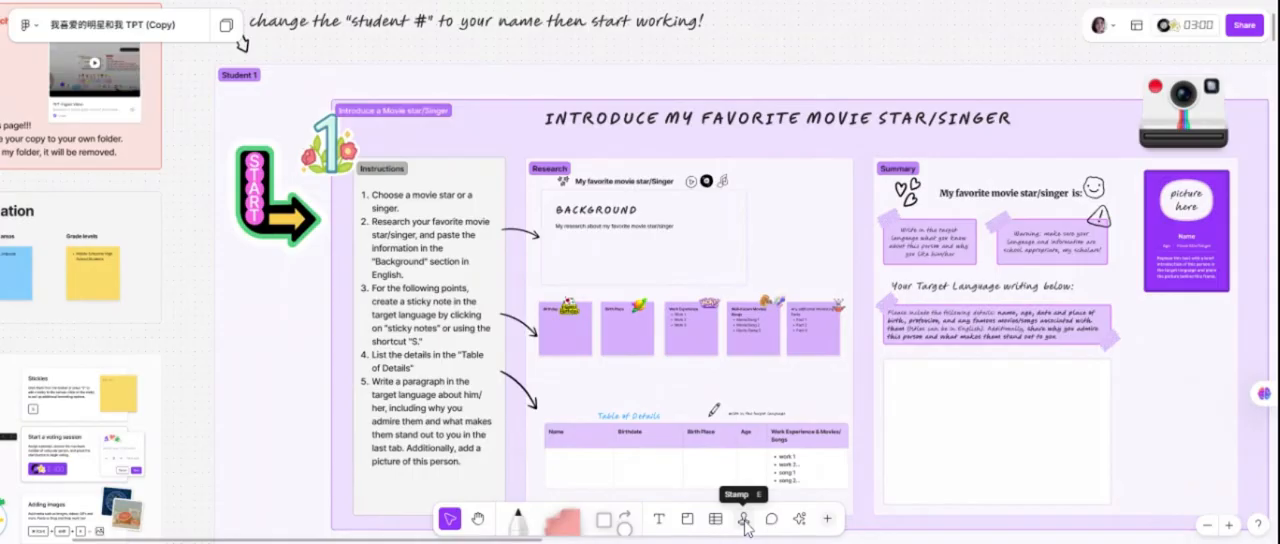
Send fire emoji reactions across the Student 1 section using the emote wheel.
left_click(743, 519)
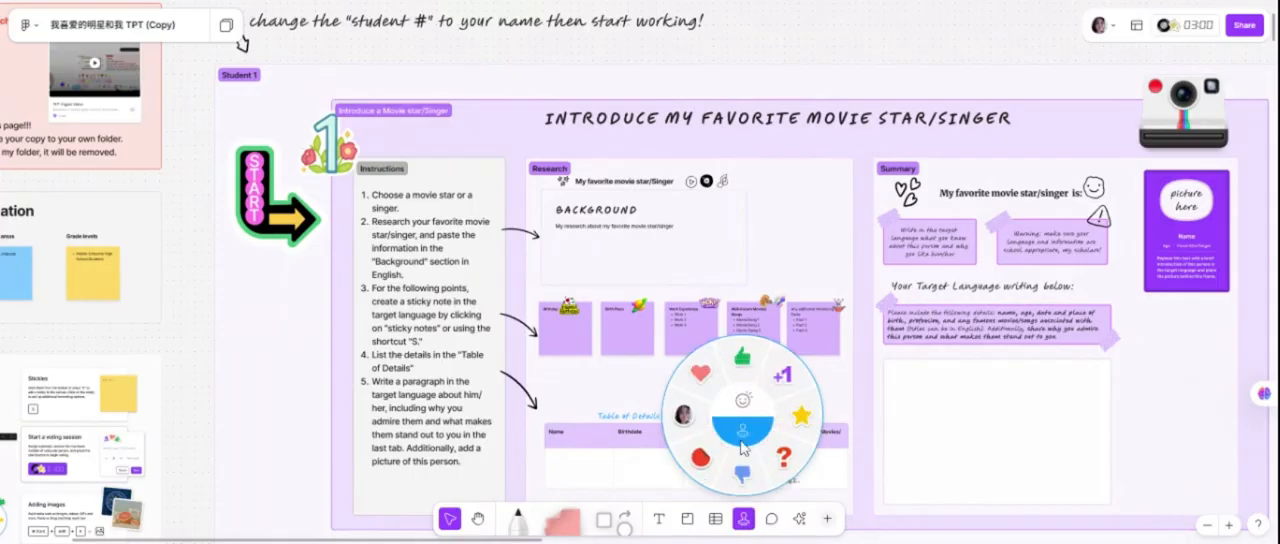
left_click(743, 406)
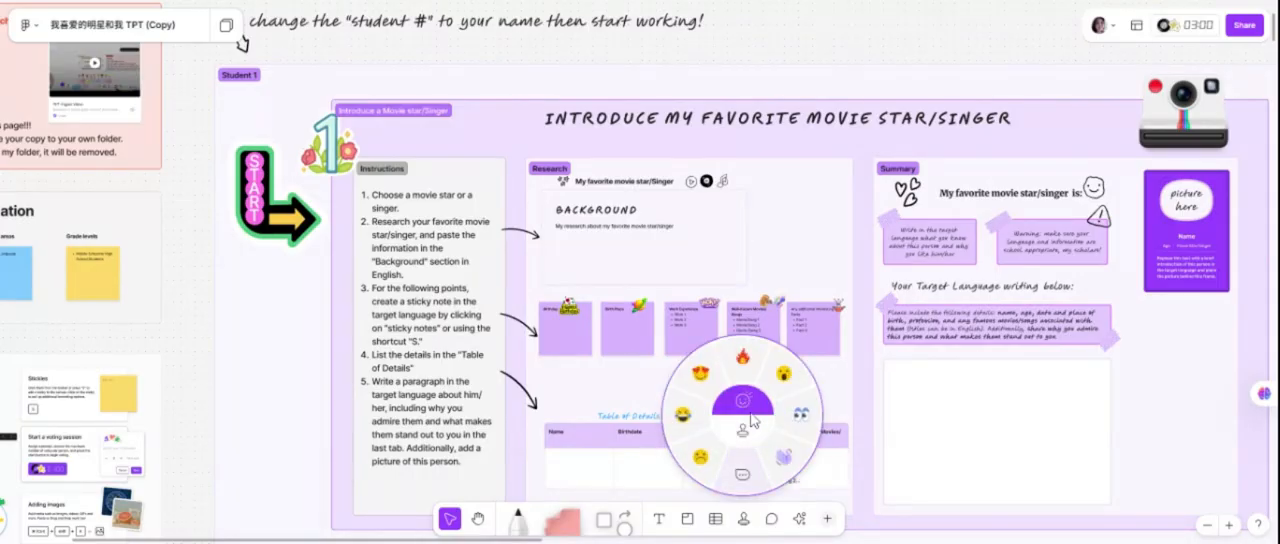
left_click(741, 359)
mouse_move(660, 227)
left_mouse_down()
mouse_move(663, 162)
mouse_move(664, 375)
mouse_move(742, 342)
mouse_move(741, 370)
mouse_move(696, 430)
mouse_move(1016, 323)
mouse_move(1130, 345)
mouse_move(1033, 236)
mouse_move(1038, 320)
mouse_move(1093, 291)
left_mouse_up()
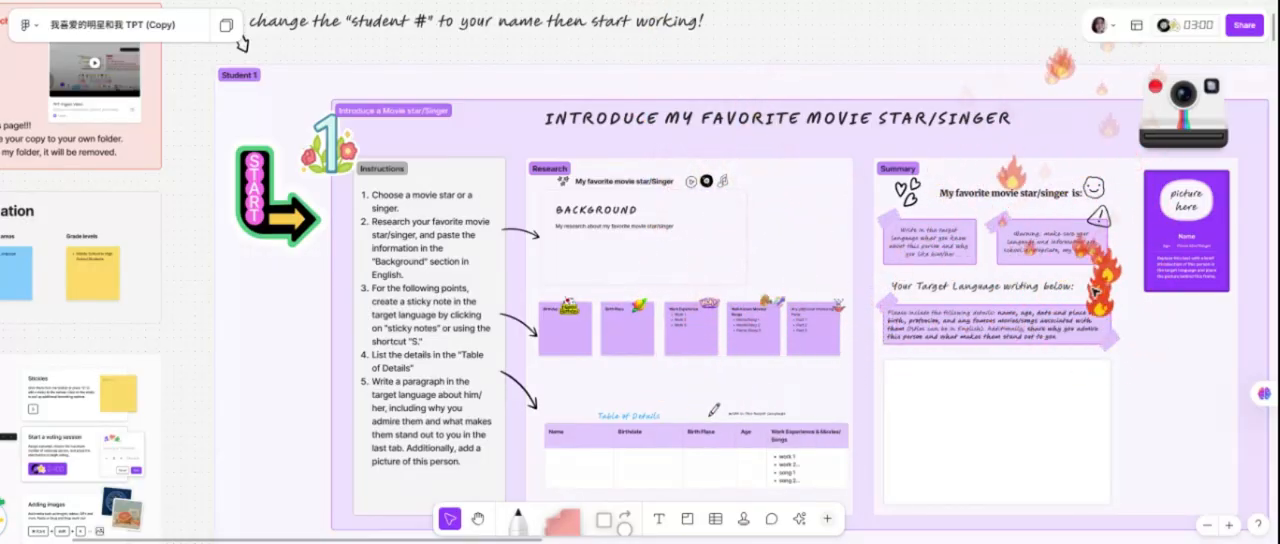
Draft a comment reading "please revise this section" on the Research section of Student 1.
left_click(771, 519)
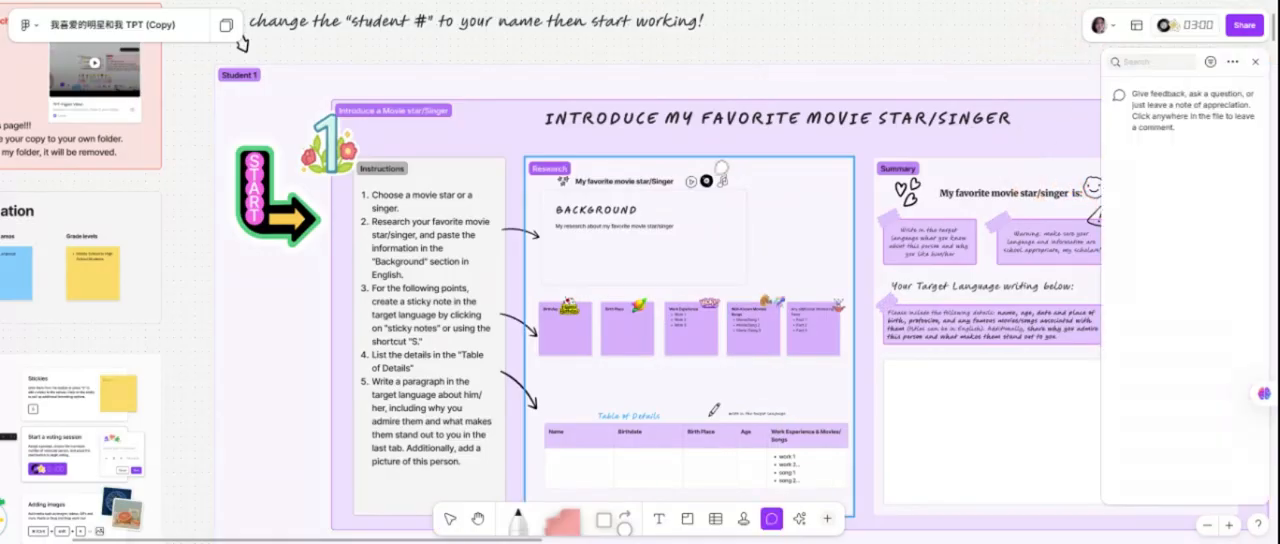
left_click(752, 166)
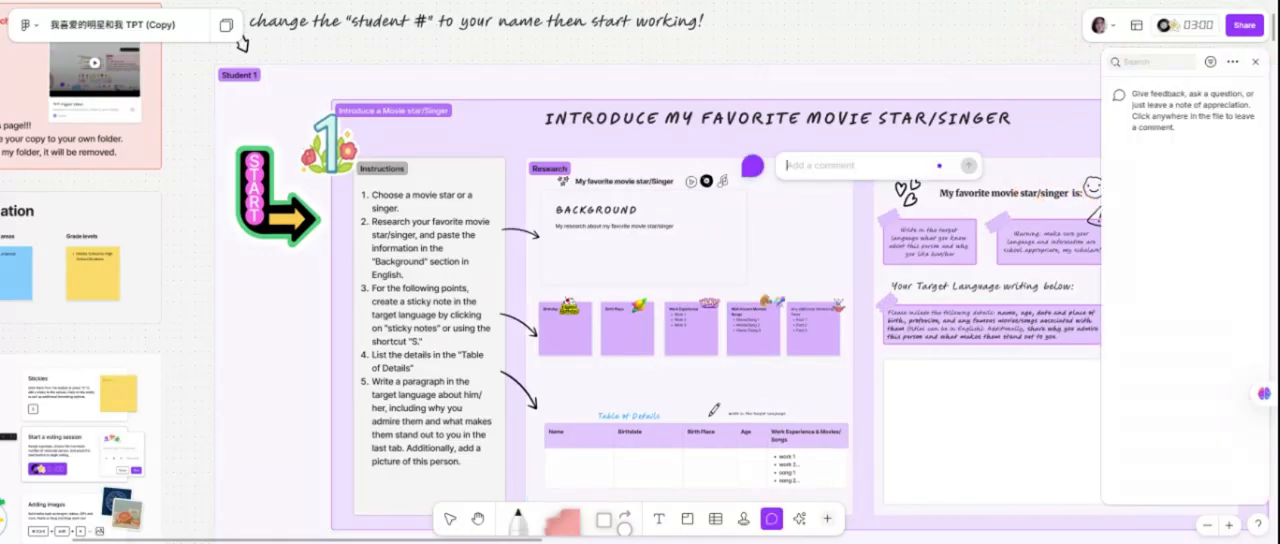
type("please revise this section")
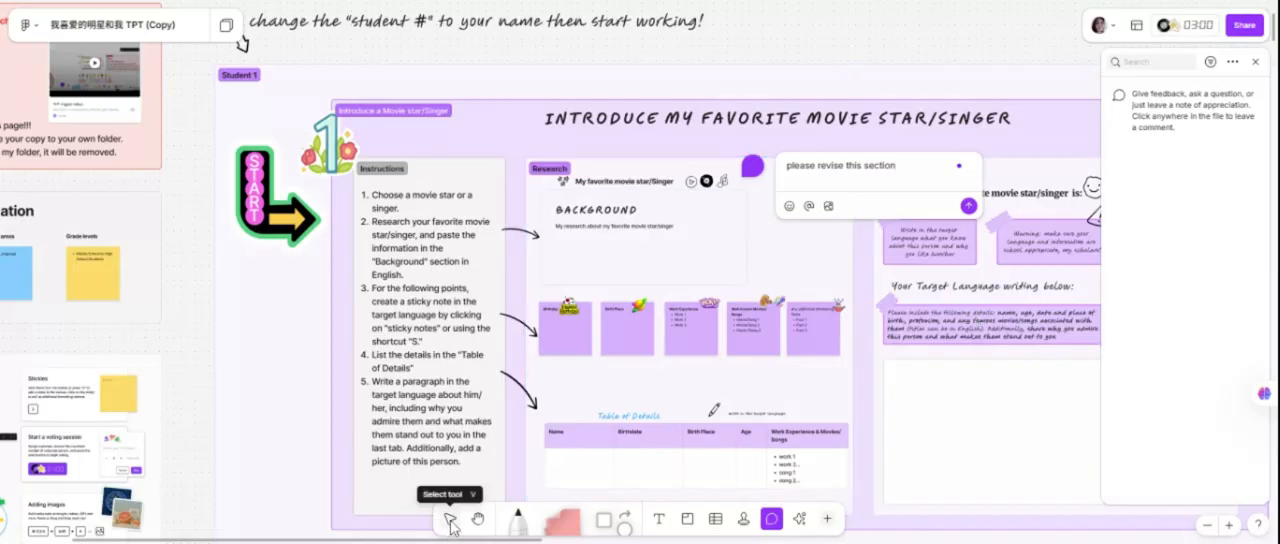
Use the Hand tool to move around the board and look over the neighbouring student sections.
left_click(478, 519)
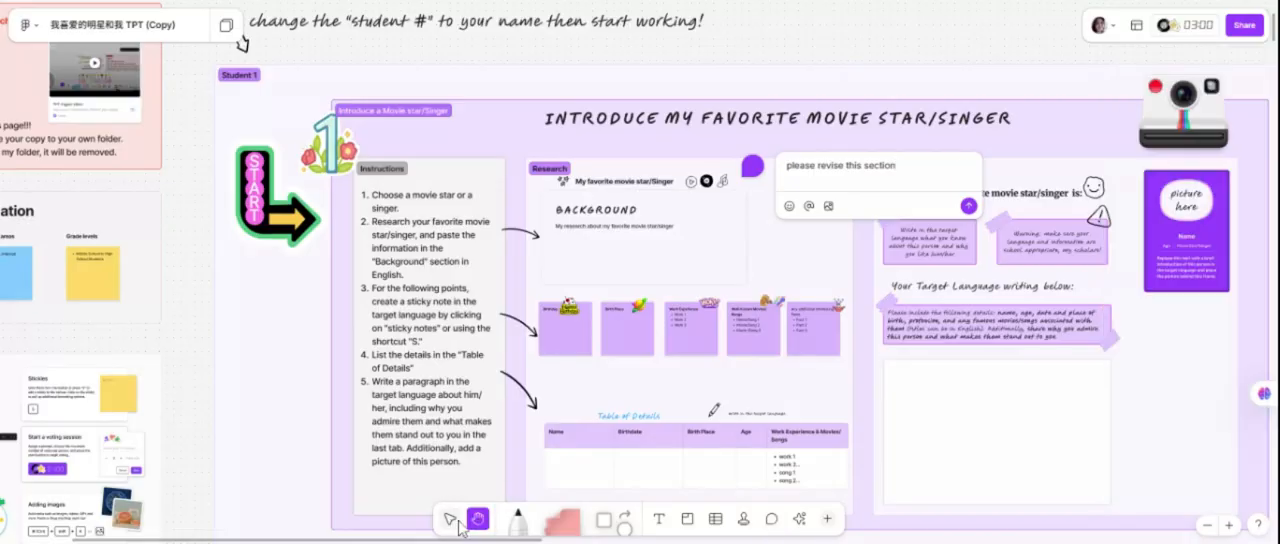
left_click(450, 520)
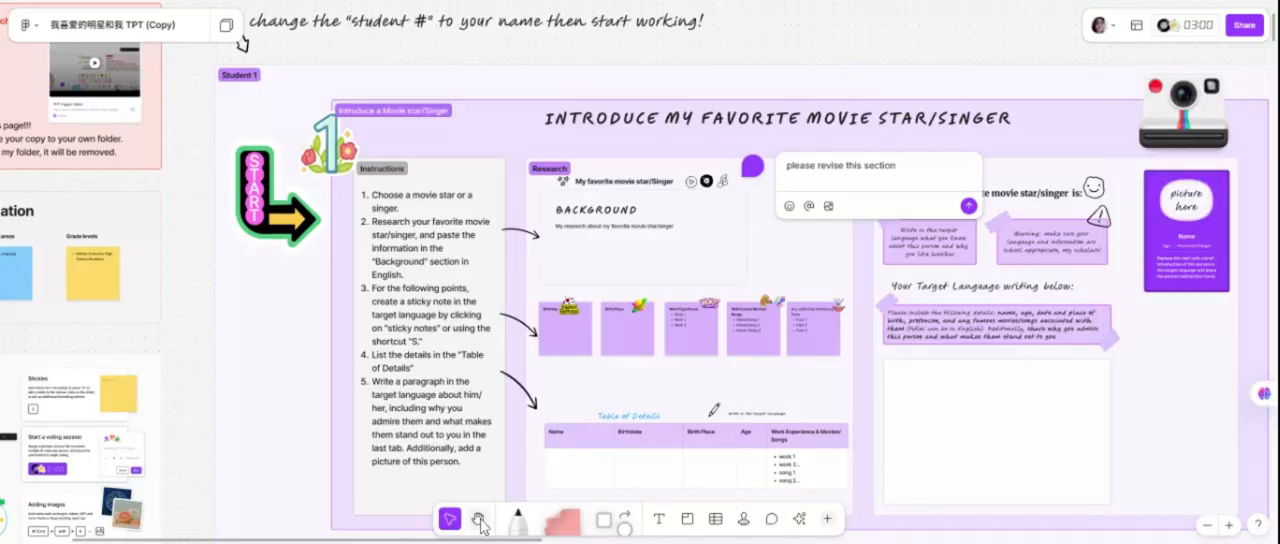
left_click(478, 519)
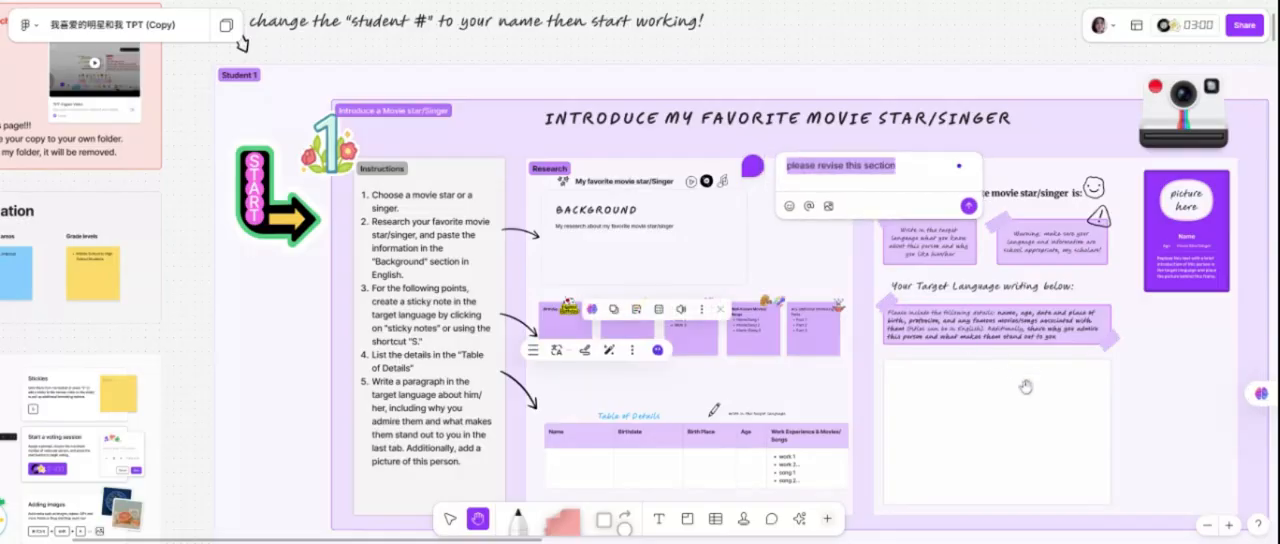
left_click_drag(880, 421, 640, 416)
left_click_drag(950, 263, 635, 277)
left_click_drag(914, 246, 448, 231)
left_click_drag(1040, 308, 537, 211)
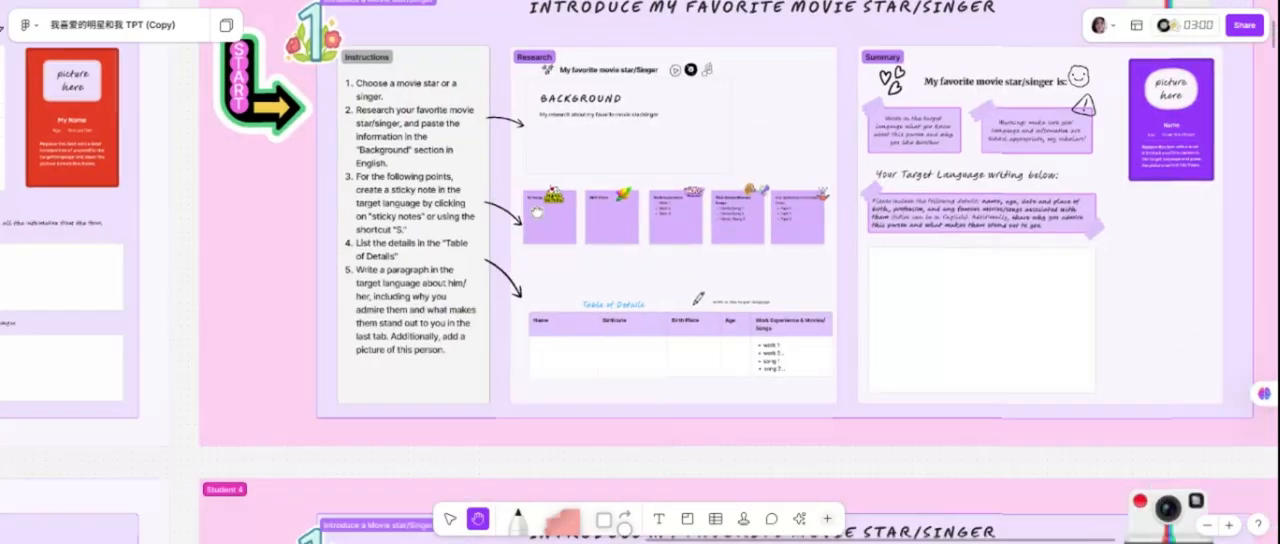
left_click_drag(618, 389, 894, 106)
left_click_drag(584, 232, 1091, 253)
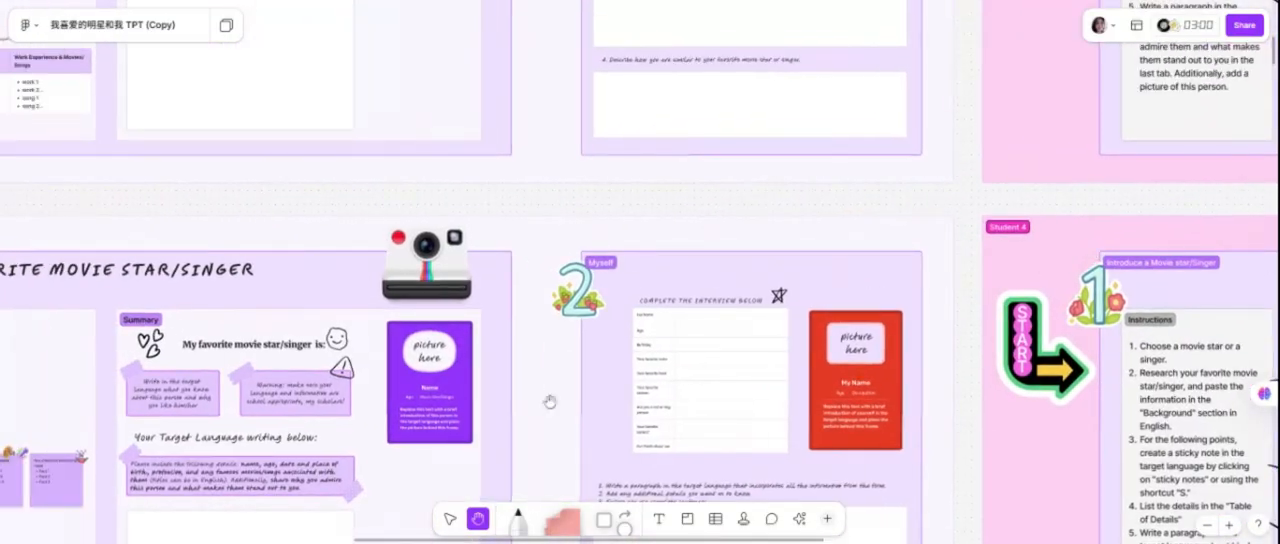
Add "(First, Last)" after "Full Name" in the first cell of the Myself section's interview table.
left_click(451, 520)
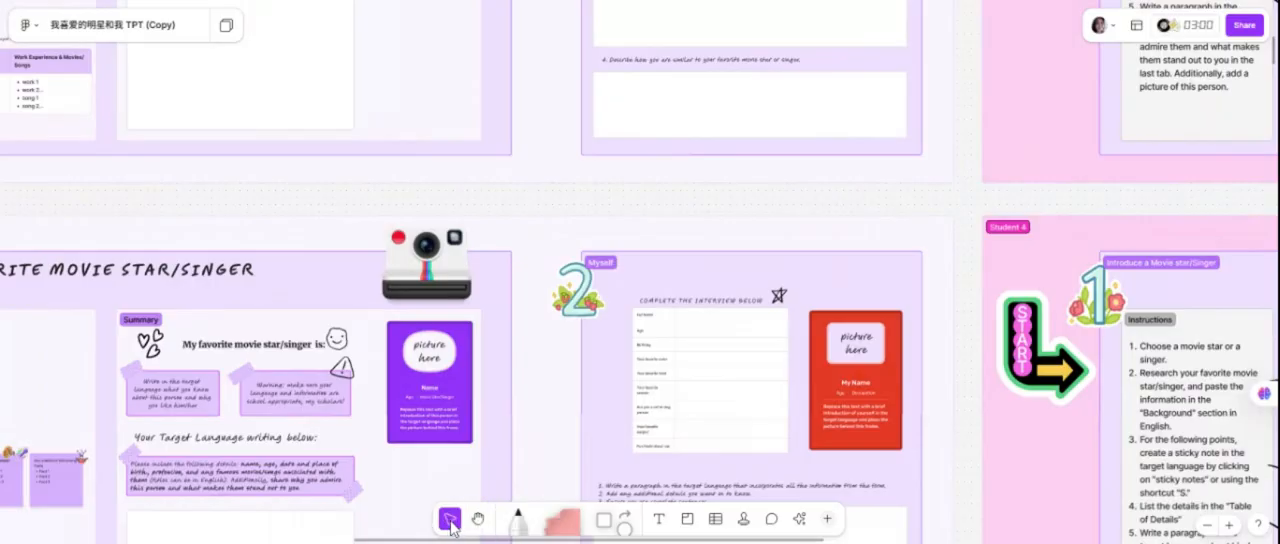
left_click(681, 346)
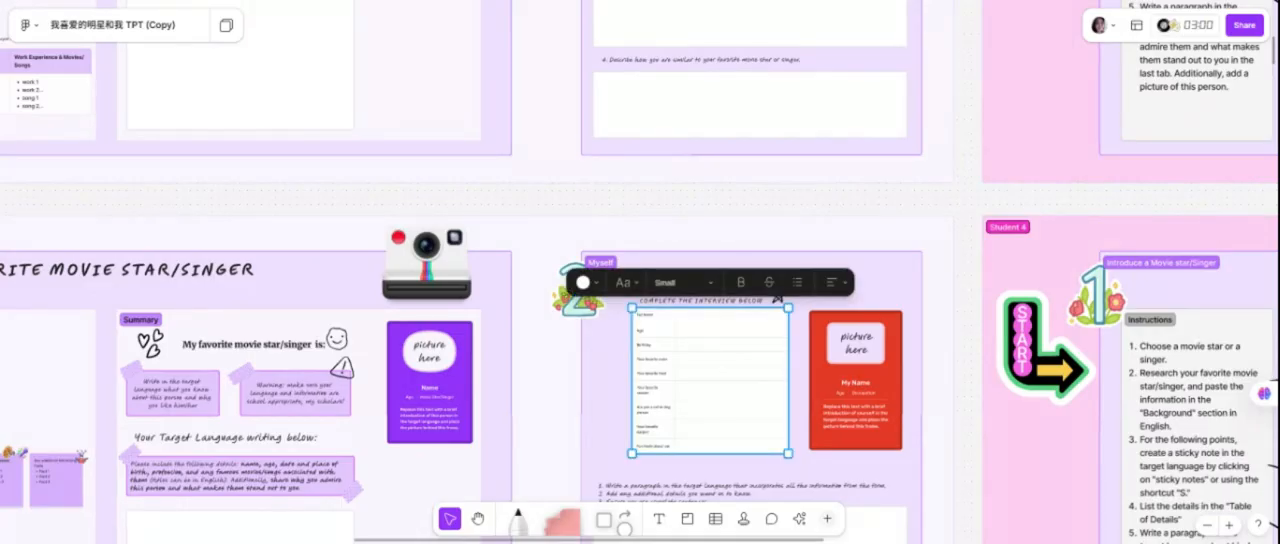
scroll(678, 342, "up", 10)
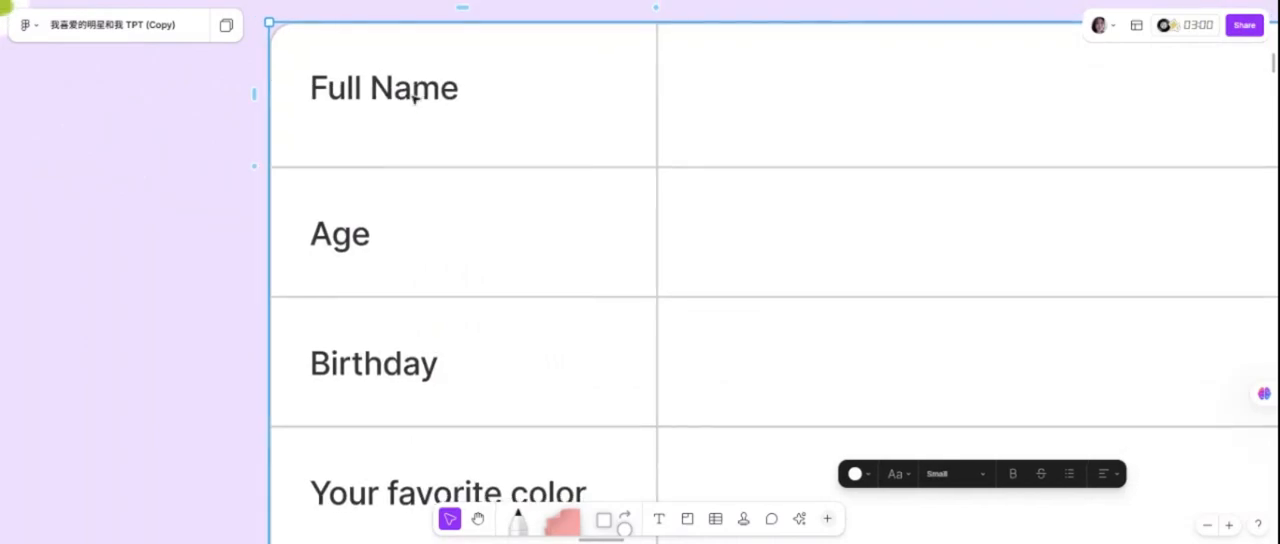
left_click(413, 96)
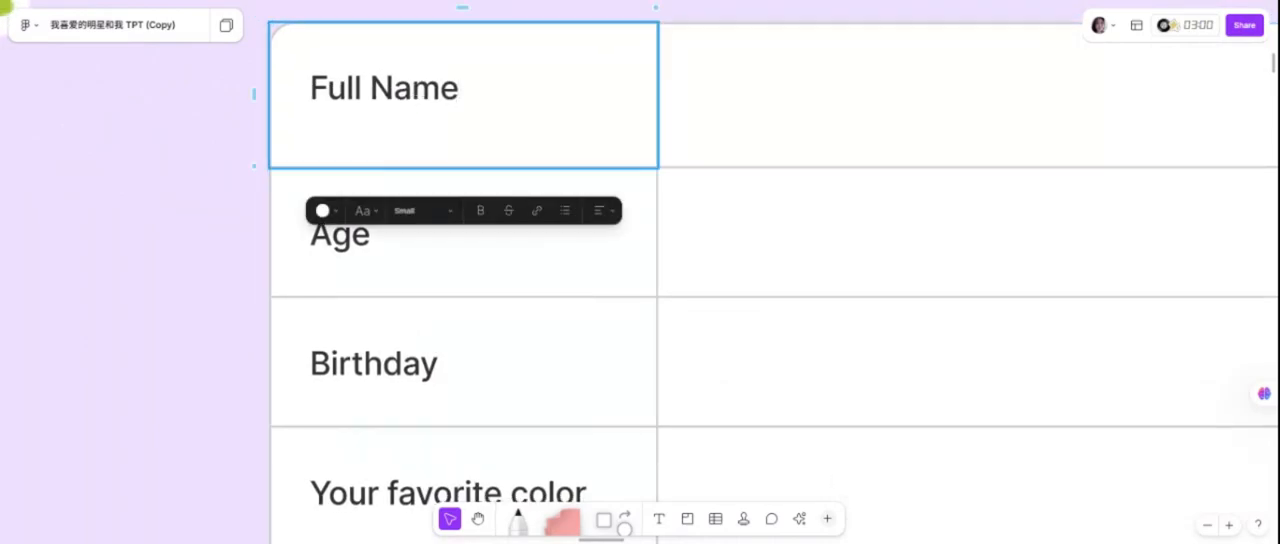
type("(first")
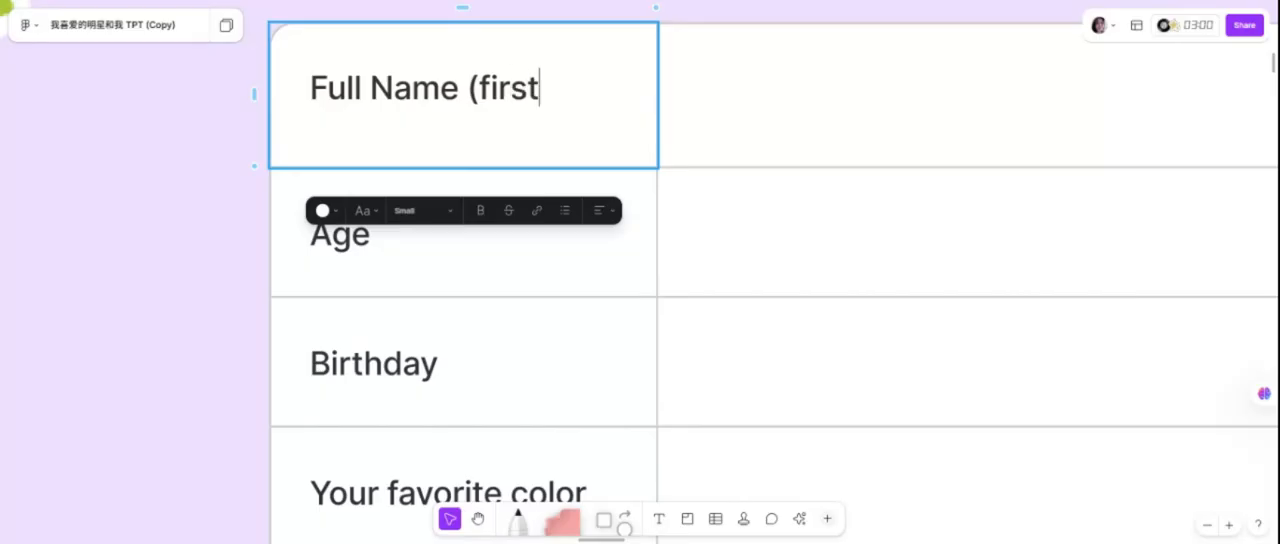
key("BackSpace")
key("BackSpace")
key("BackSpace")
key("BackSpace")
key("BackSpace")
type("First, Last)")
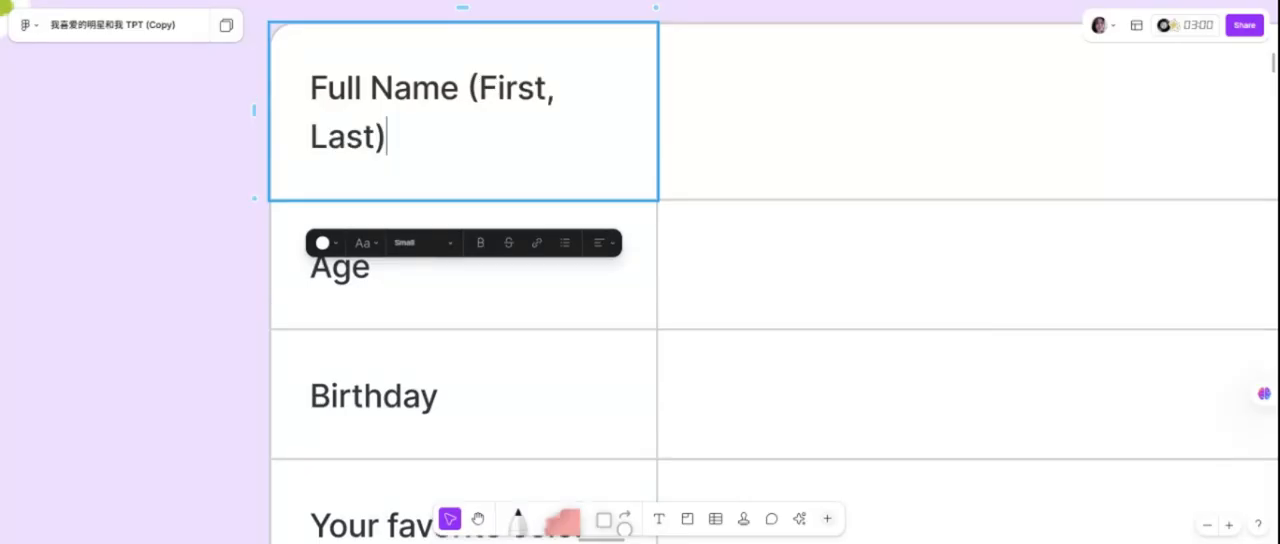
Put "(First, Last)" on its own line below "Full Name" and set its text size to 10.
left_click(479, 88)
key("Return")
key("shift+End")
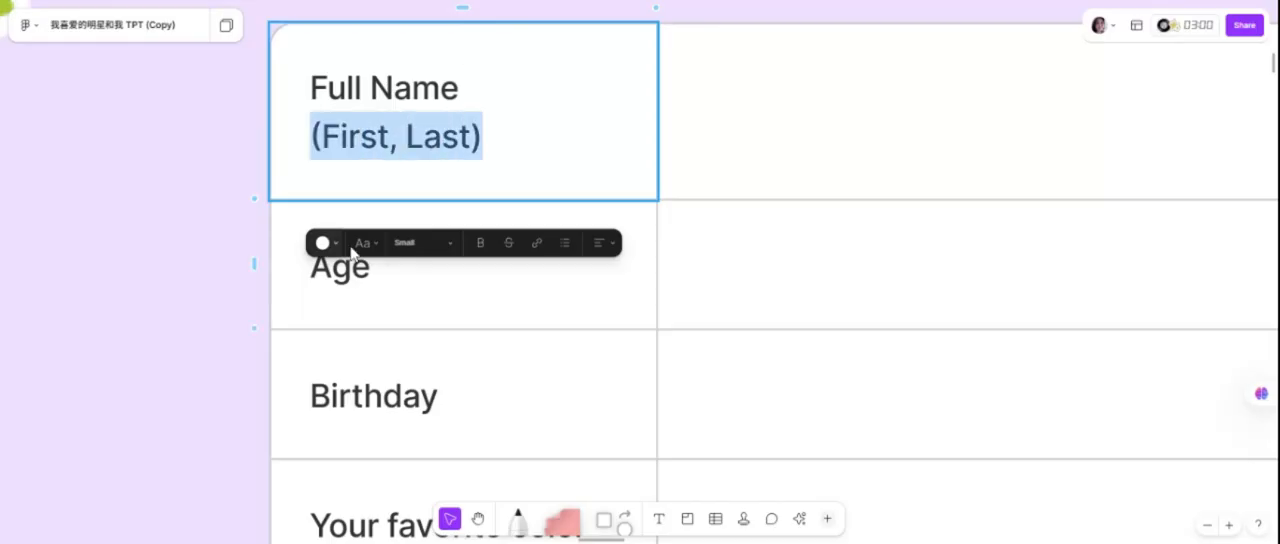
left_click(422, 242)
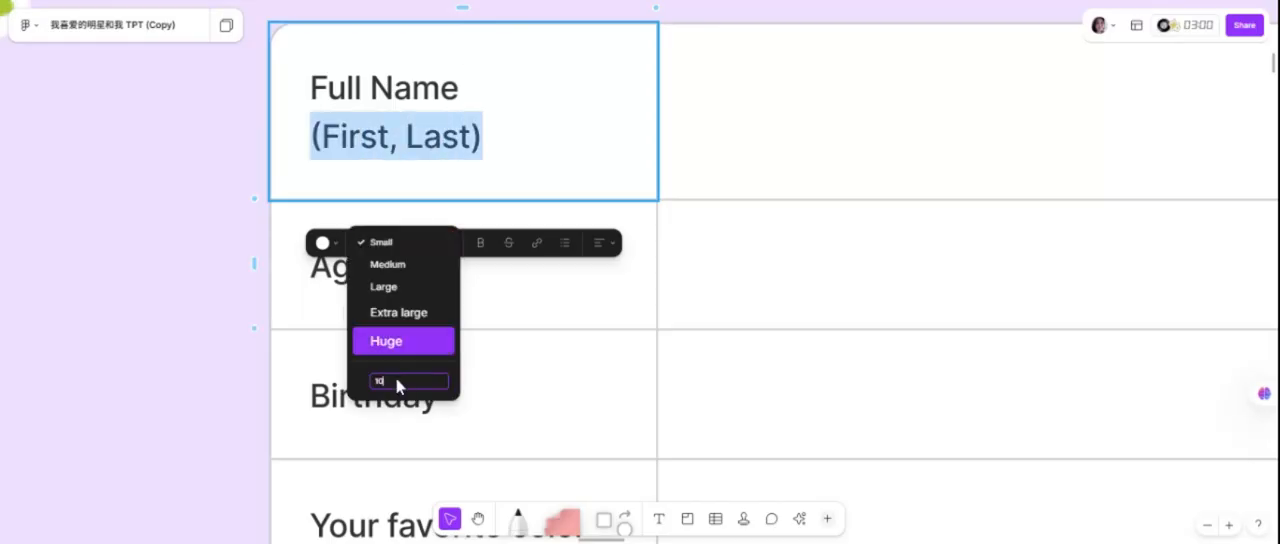
type("0")
key("Return")
key("Right")
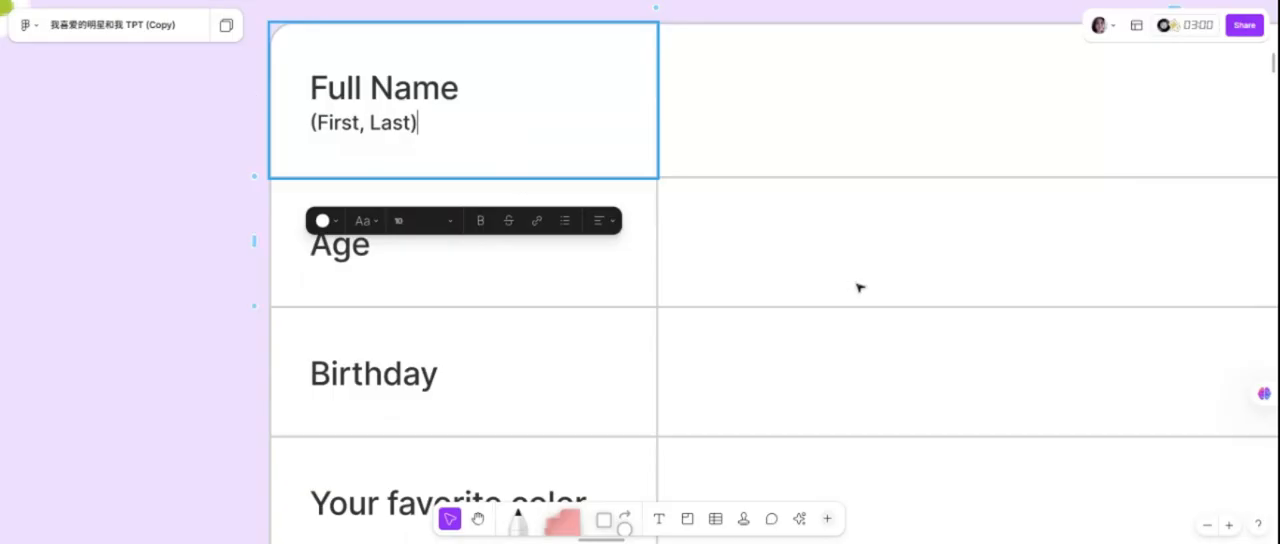
scroll(859, 288, "up", 2)
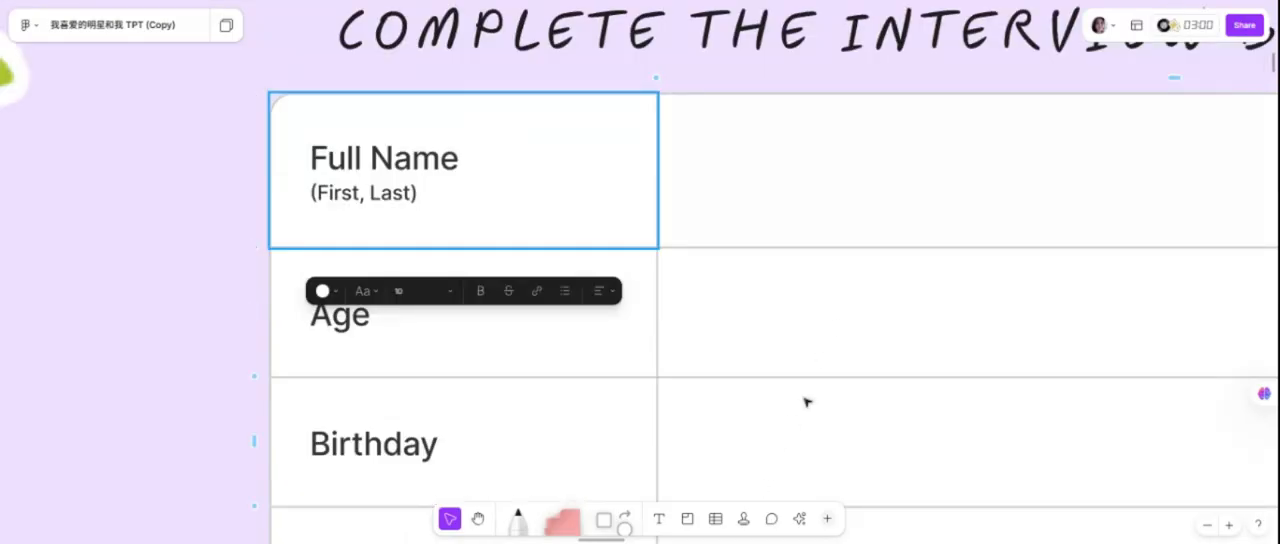
scroll(806, 401, "down", 6)
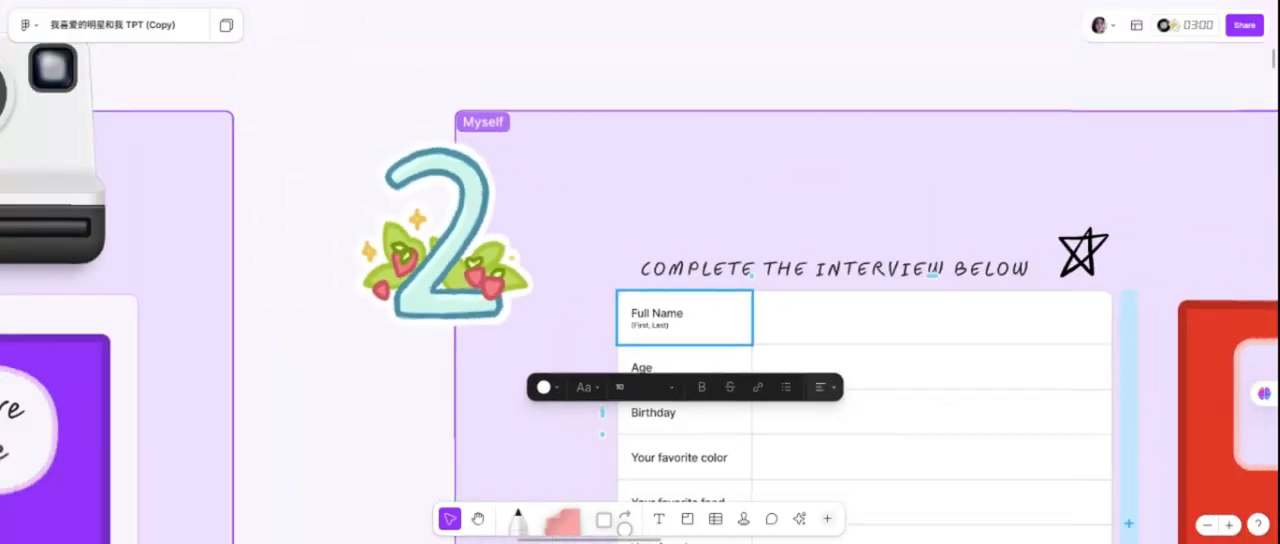
key("Escape")
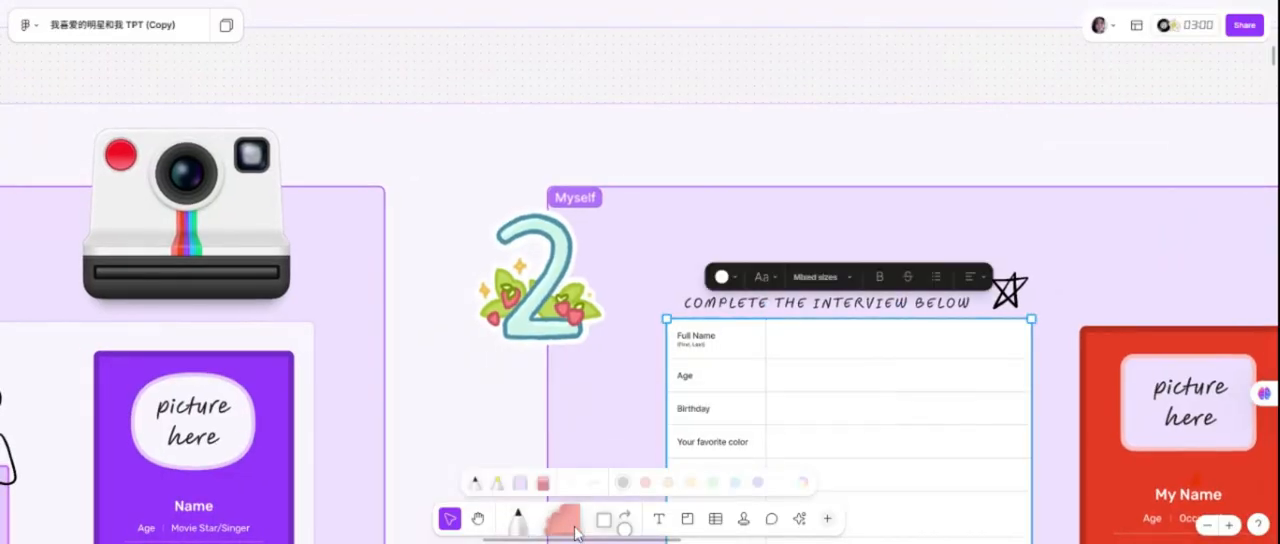
Place a diagonal strip of purple grid washi tape over the start of the "Complete the interview below" heading.
left_click(566, 522)
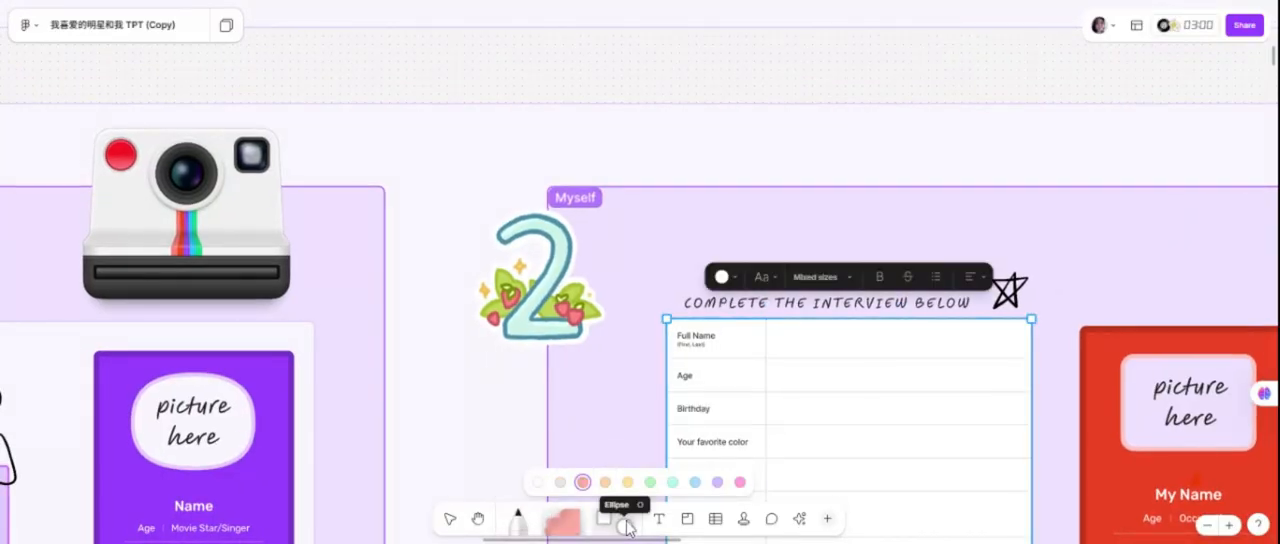
left_click(624, 527)
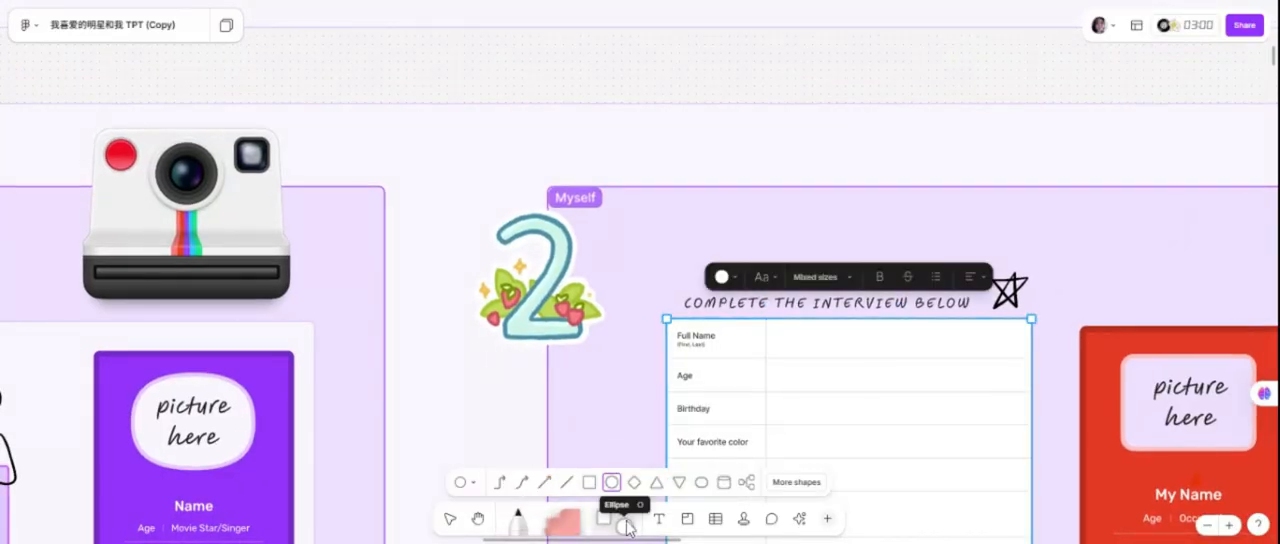
left_click(512, 530)
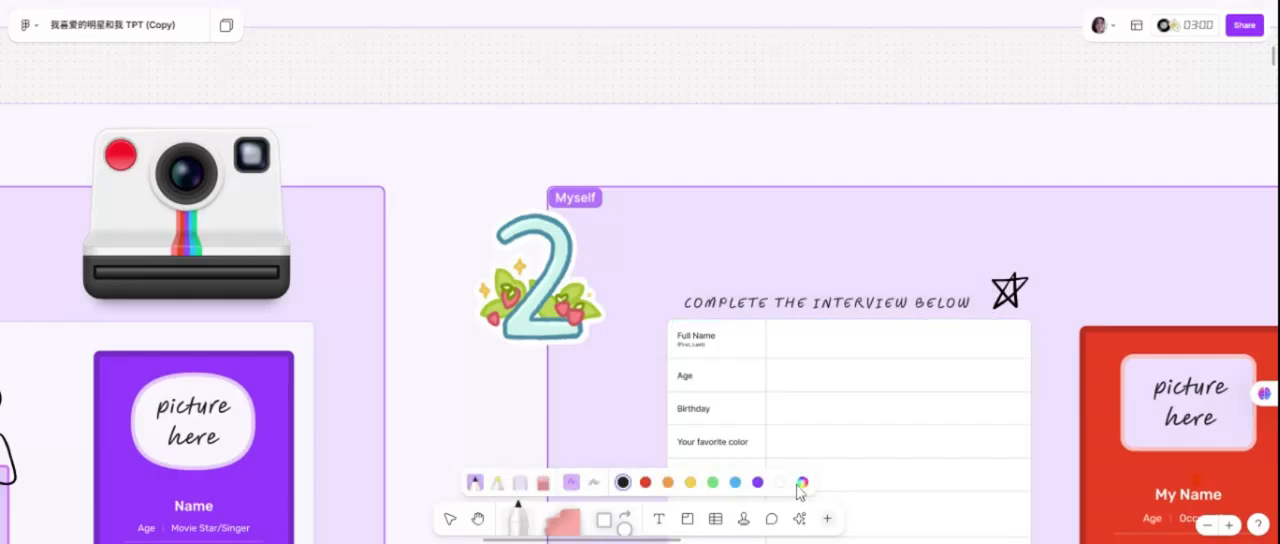
left_click(522, 485)
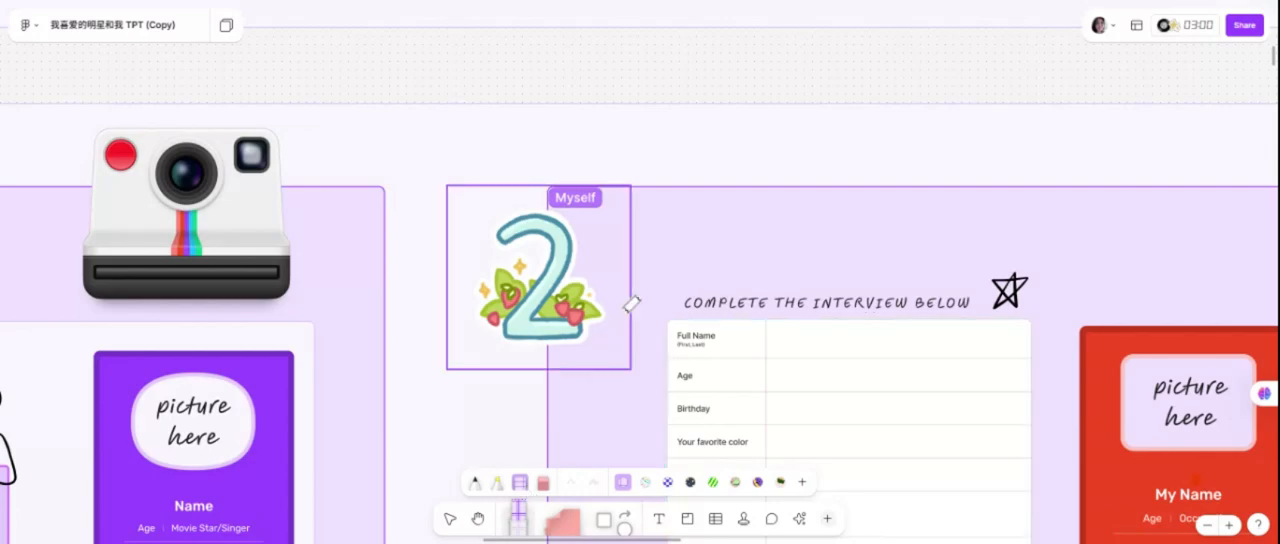
mouse_move(648, 324)
left_mouse_down()
mouse_move(707, 298)
mouse_move(733, 262)
left_mouse_up()
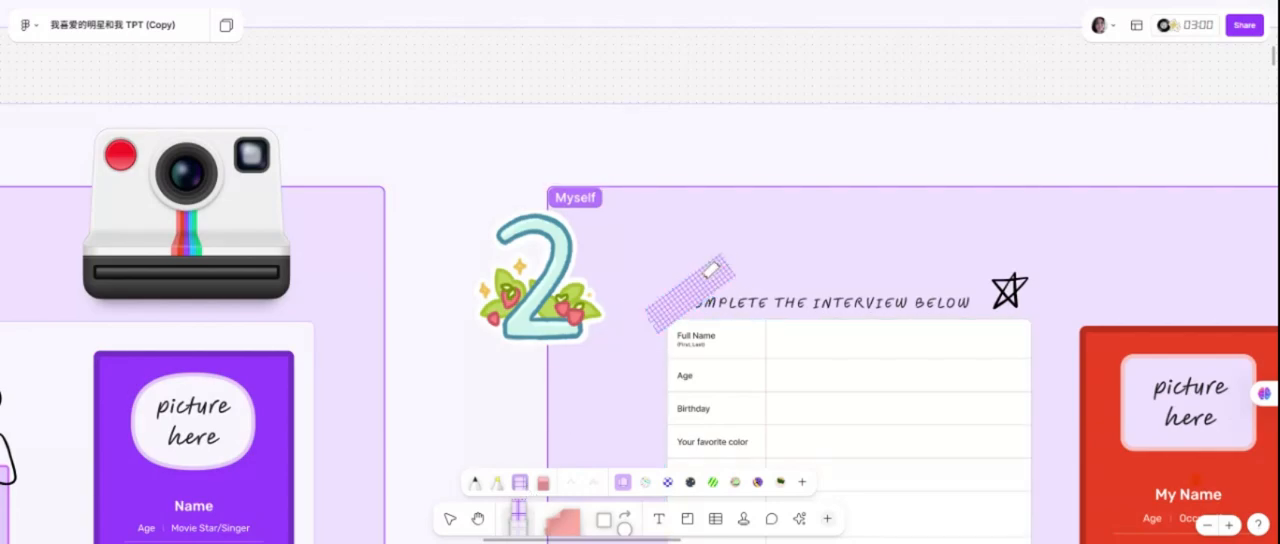
Shift the washi tape strip toward the interview table's upper-left corner and send it behind the heading and table.
left_click(450, 518)
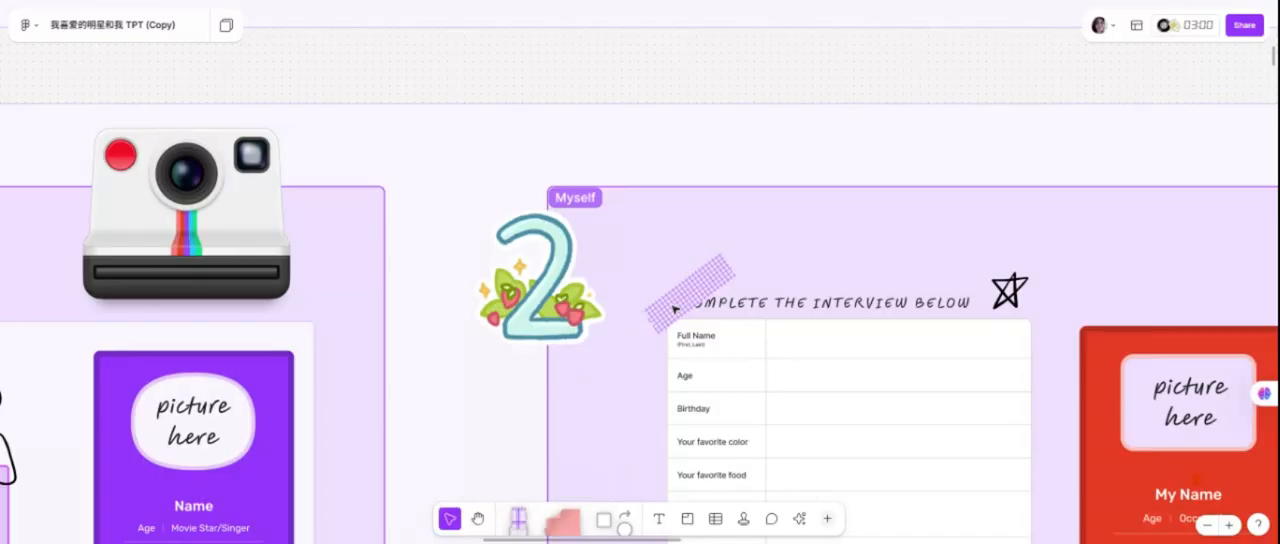
left_click_drag(679, 302, 658, 323)
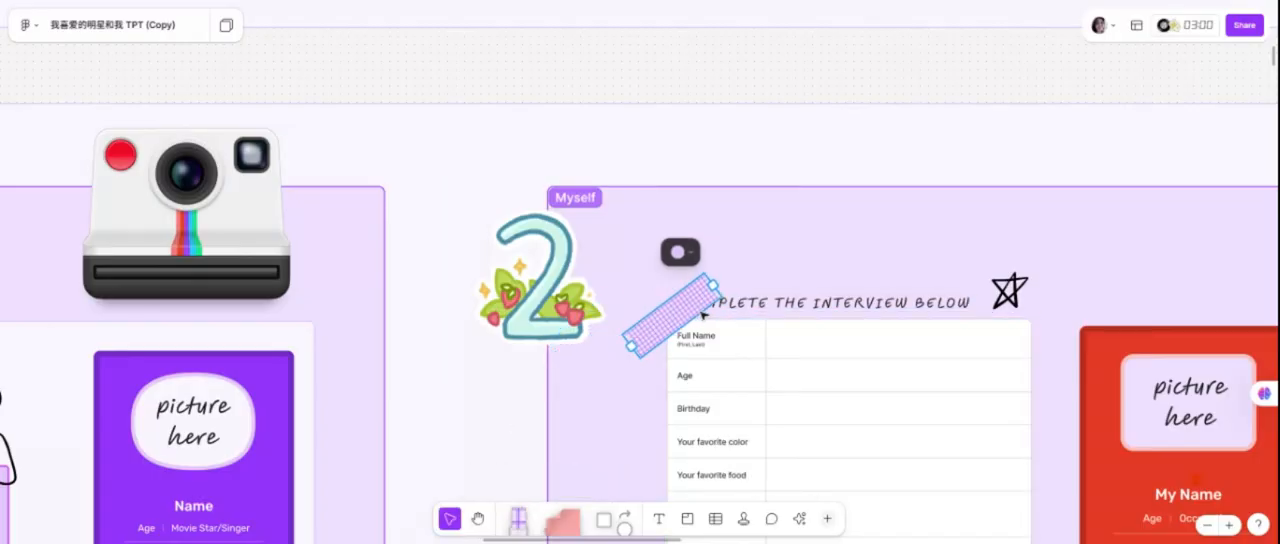
right_click(687, 301)
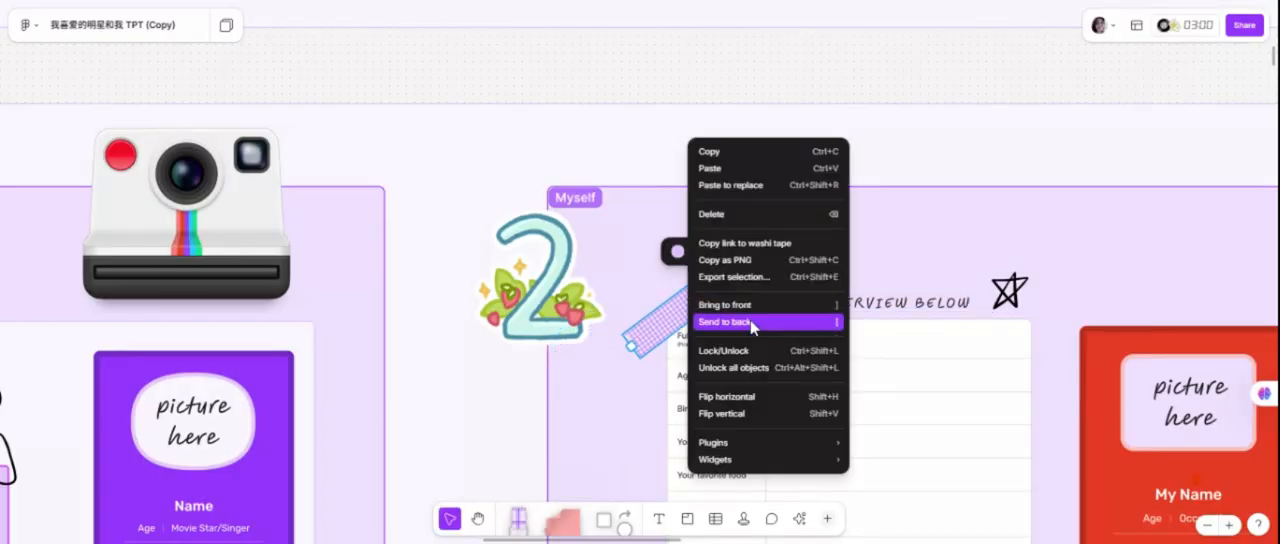
left_click(751, 322)
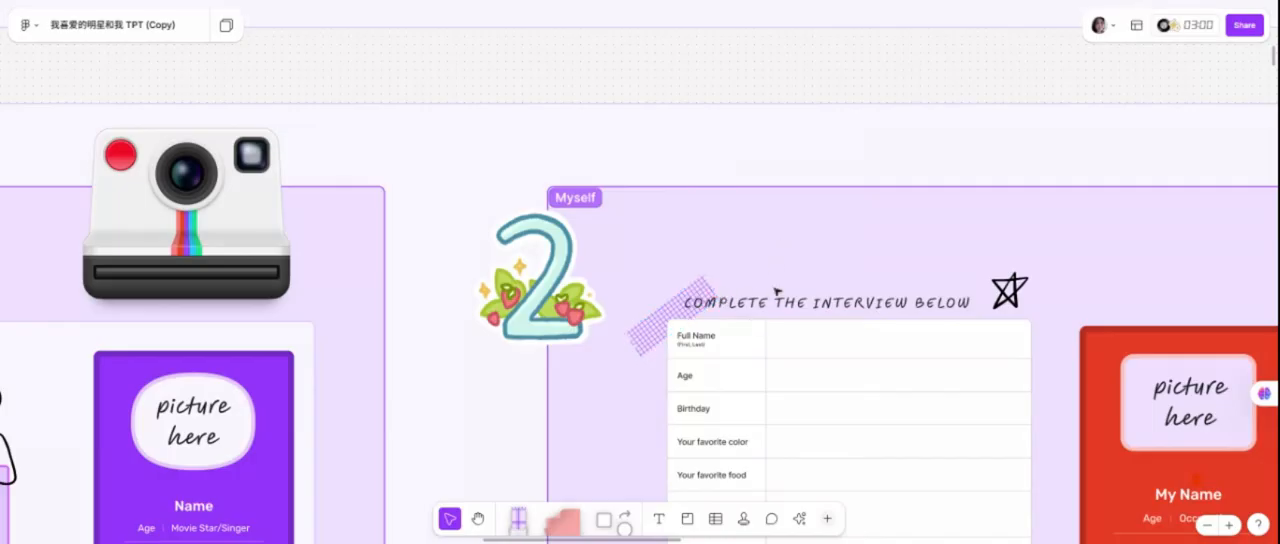